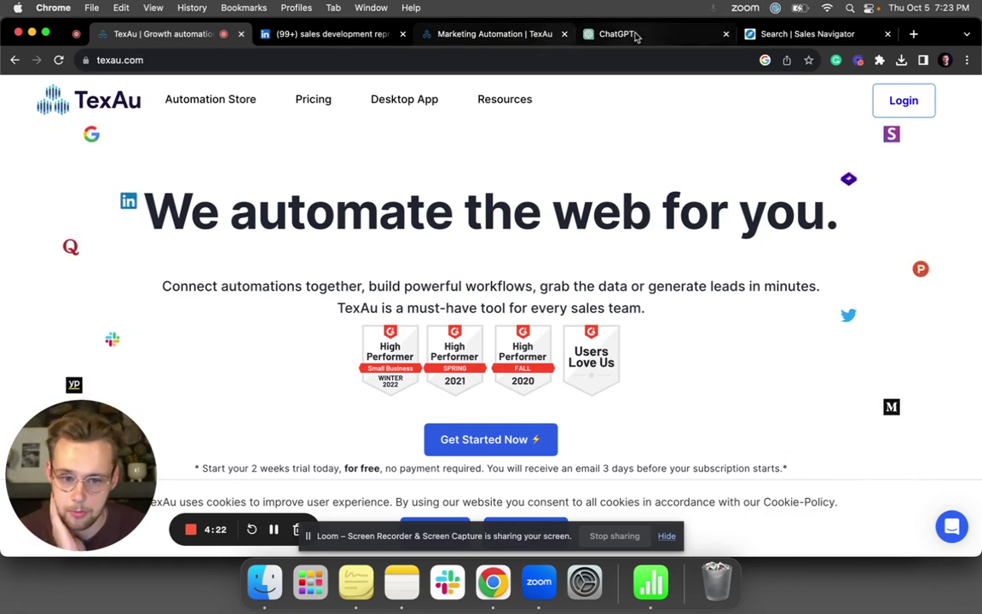
In the Sales Navigator account search, apply and then remove the Hiring on Linkedin filter.
{"action": "left_click", "coordinate": [799, 36]}
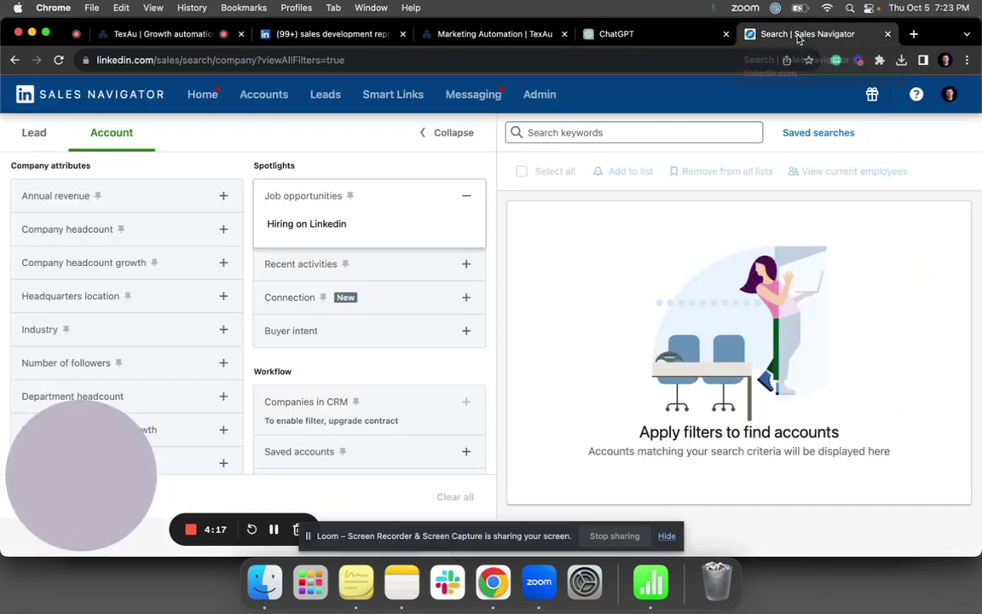
{"action": "left_click", "coordinate": [467, 200]}
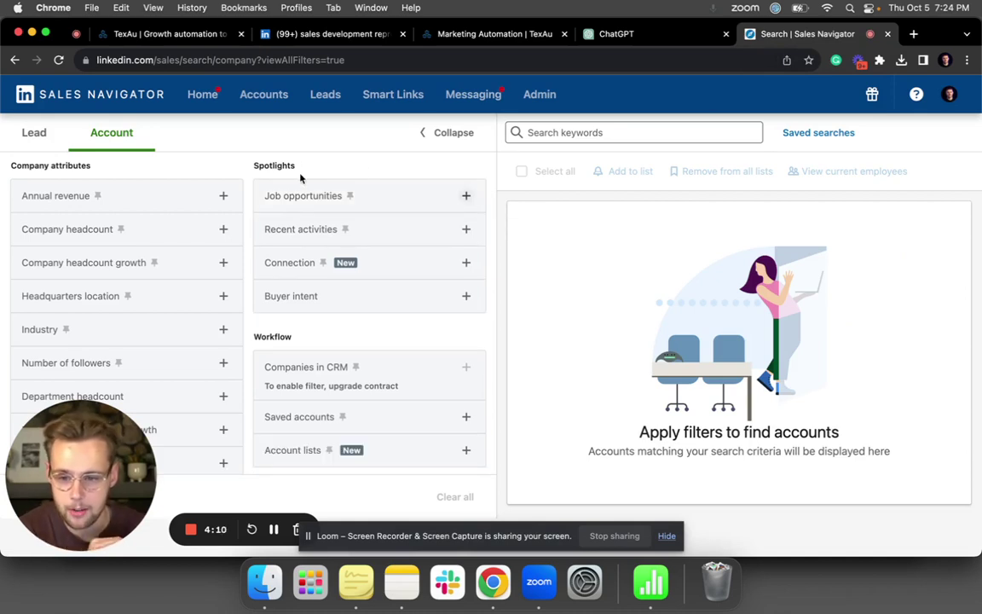
{"action": "left_click", "coordinate": [295, 201]}
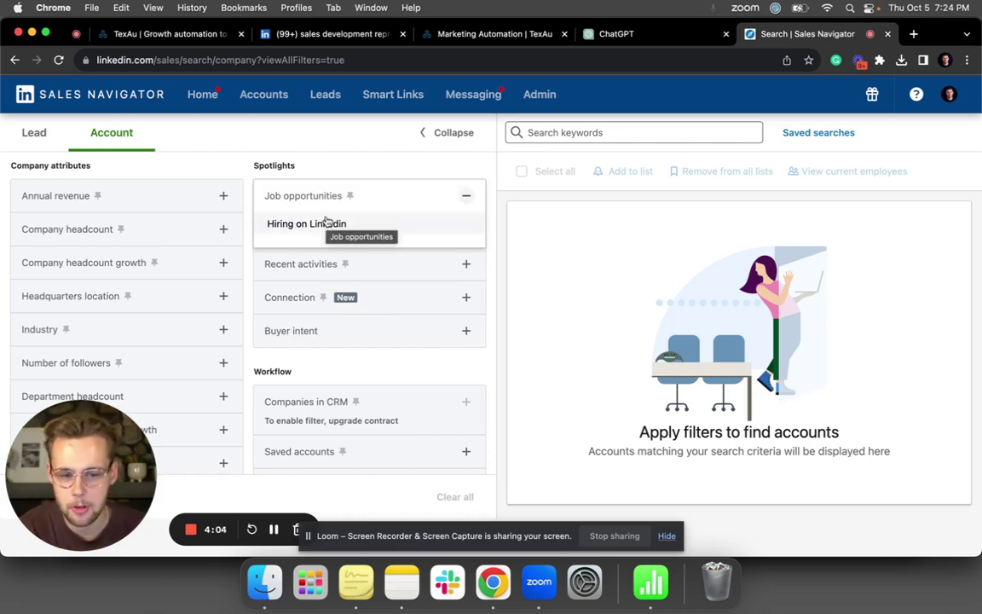
{"action": "left_click", "coordinate": [282, 226]}
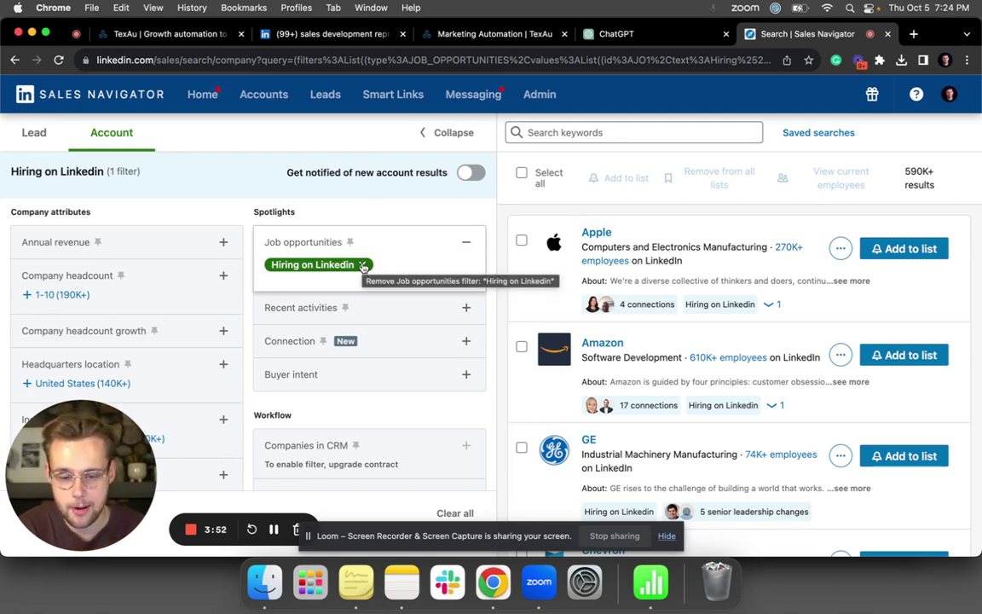
{"action": "left_click", "coordinate": [362, 266]}
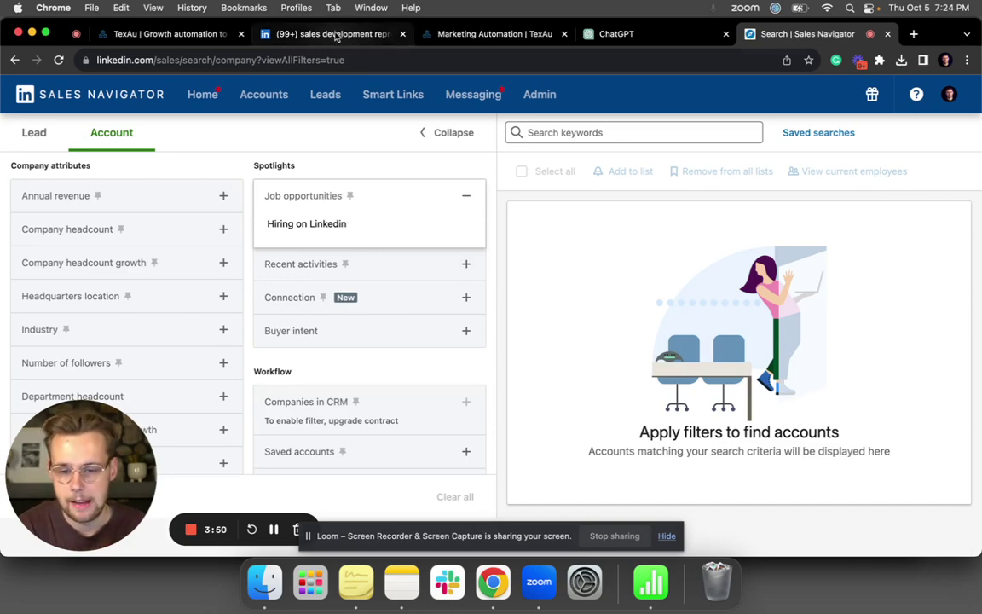
Review the United States sales development representative job search keywords, result type and All filters panel.
{"action": "left_click", "coordinate": [336, 36]}
{"action": "left_click", "coordinate": [199, 94]}
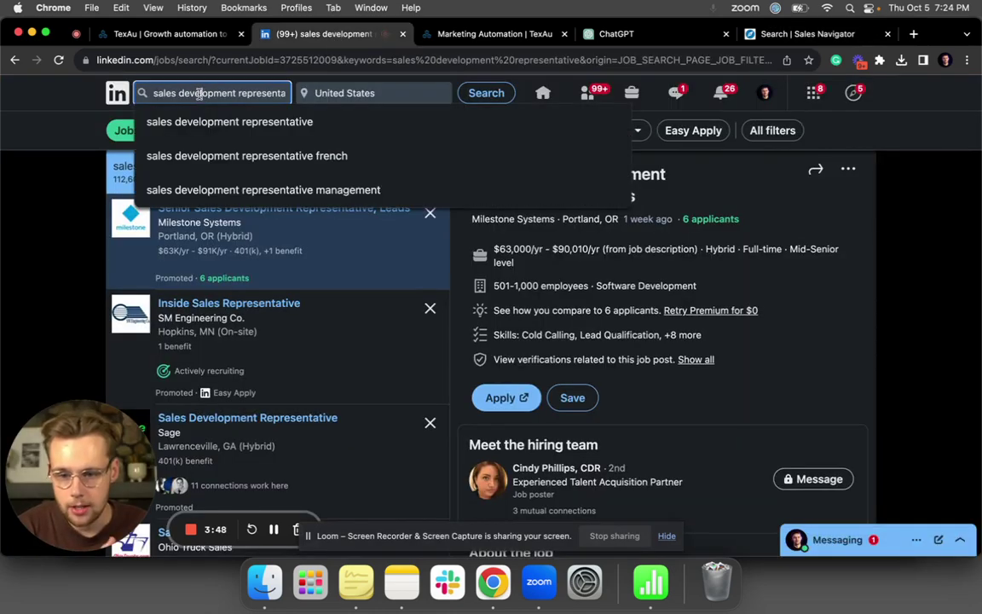
{"action": "left_click", "coordinate": [66, 106]}
{"action": "left_click", "coordinate": [126, 130]}
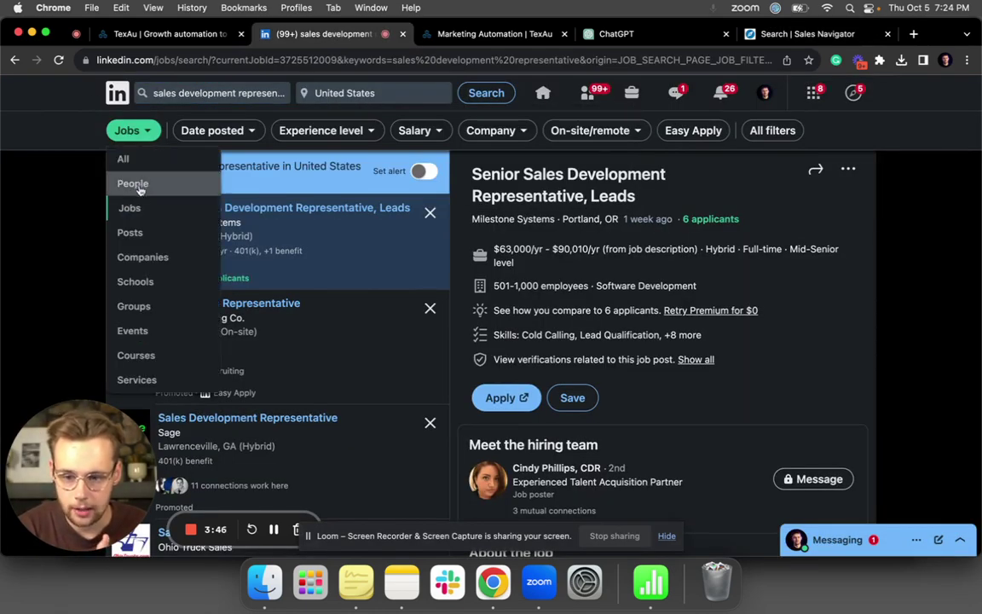
{"action": "left_click", "coordinate": [44, 154]}
{"action": "left_click", "coordinate": [242, 92]}
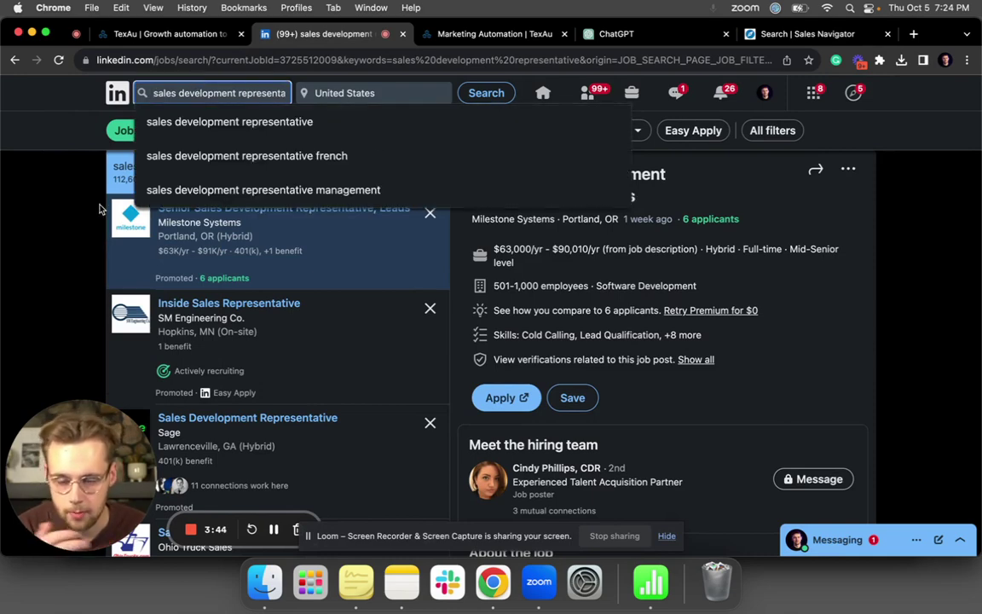
{"action": "left_click", "coordinate": [31, 281]}
{"action": "scroll", "coordinate": [220, 290], "scroll_direction": "down", "scroll_amount": 1}
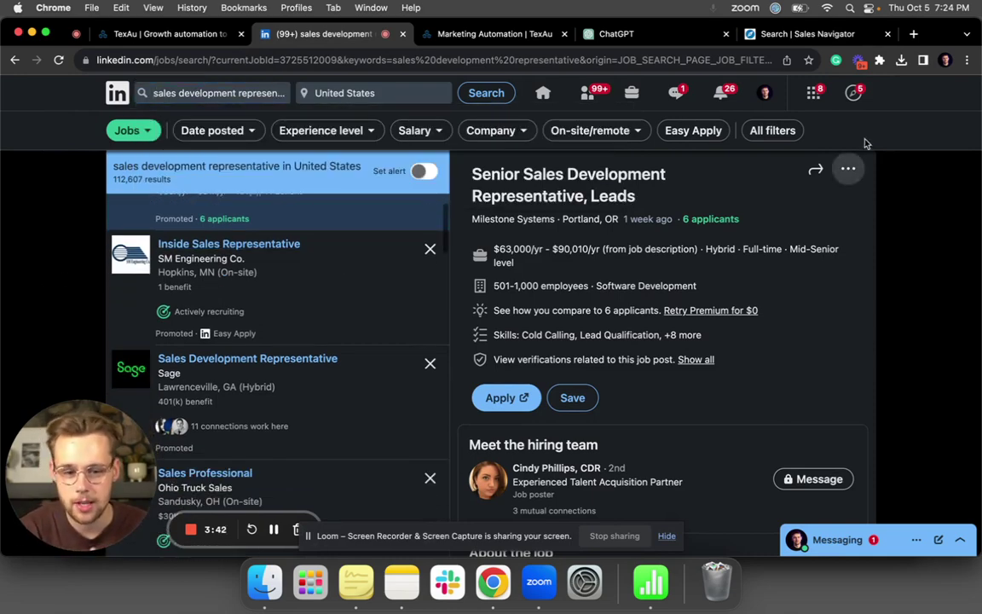
{"action": "left_click", "coordinate": [771, 129]}
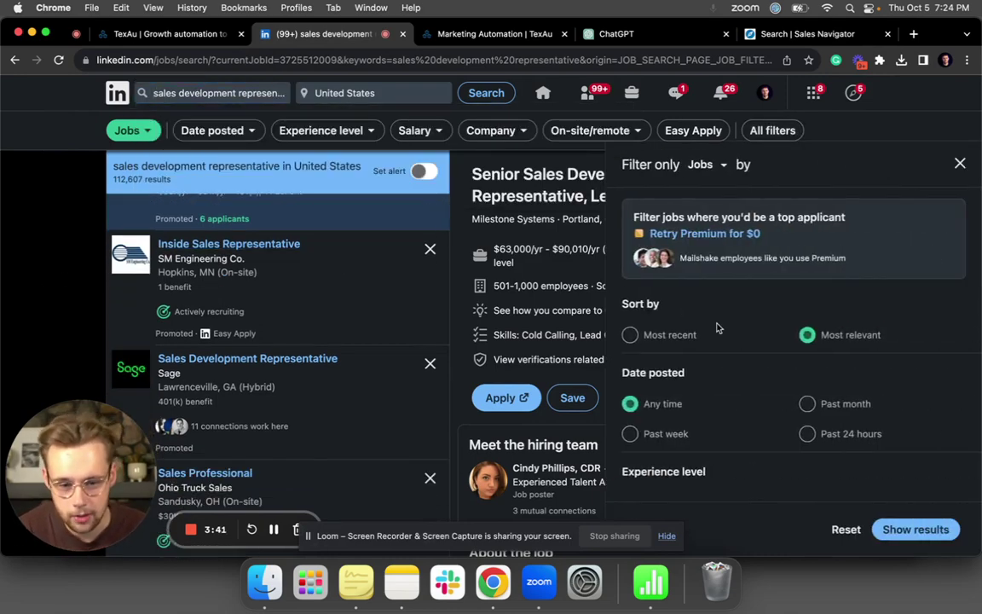
{"action": "left_click", "coordinate": [19, 252]}
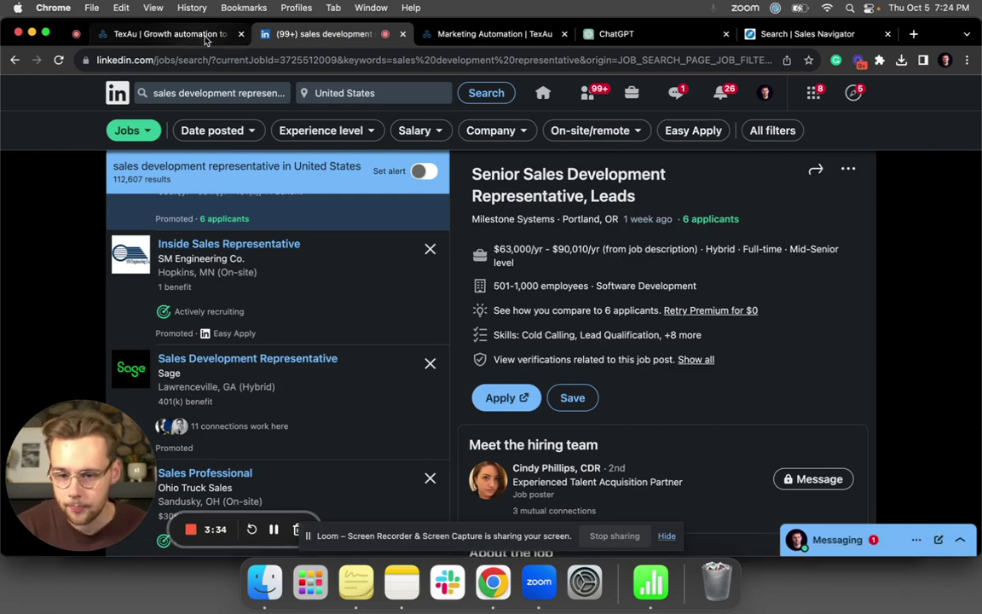
Scroll through TexAu's Public Recipes to find the LinkedIn Jobs List Builder.
{"action": "left_click", "coordinate": [126, 33]}
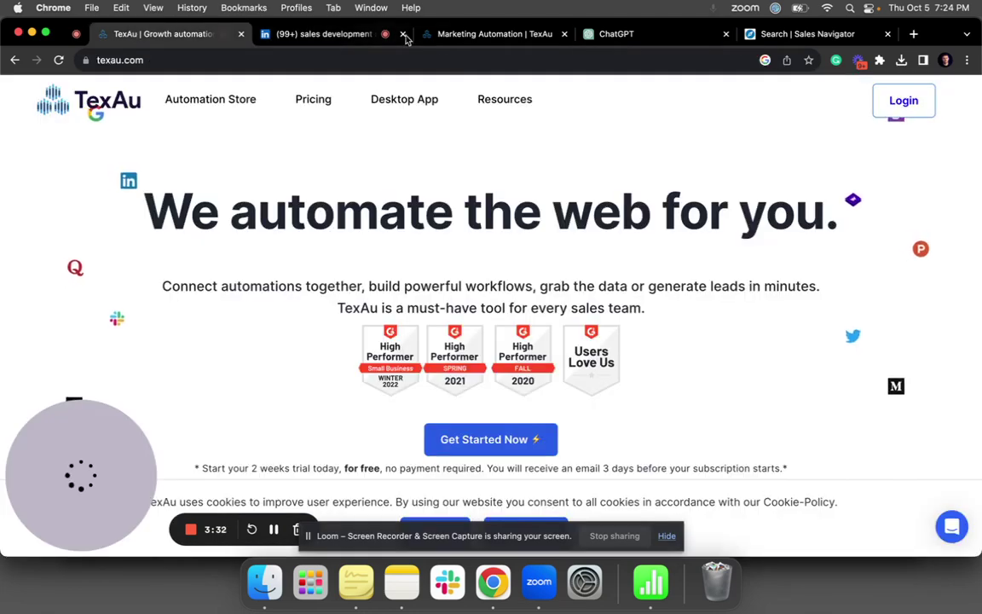
{"action": "left_click", "coordinate": [494, 36]}
{"action": "scroll", "coordinate": [244, 184], "scroll_direction": "down", "scroll_amount": 3}
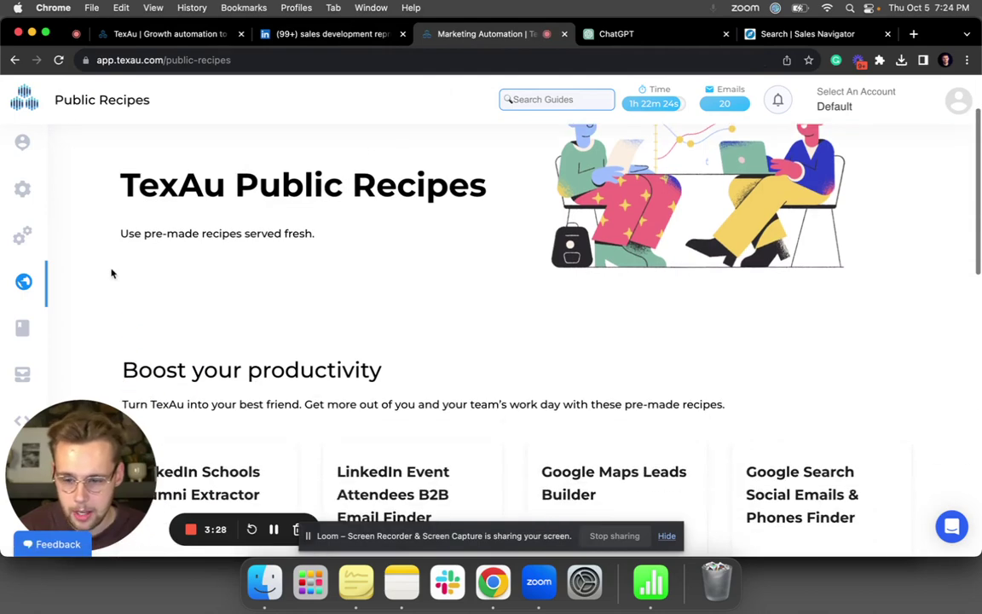
{"action": "mouse_move", "coordinate": [51, 280]}
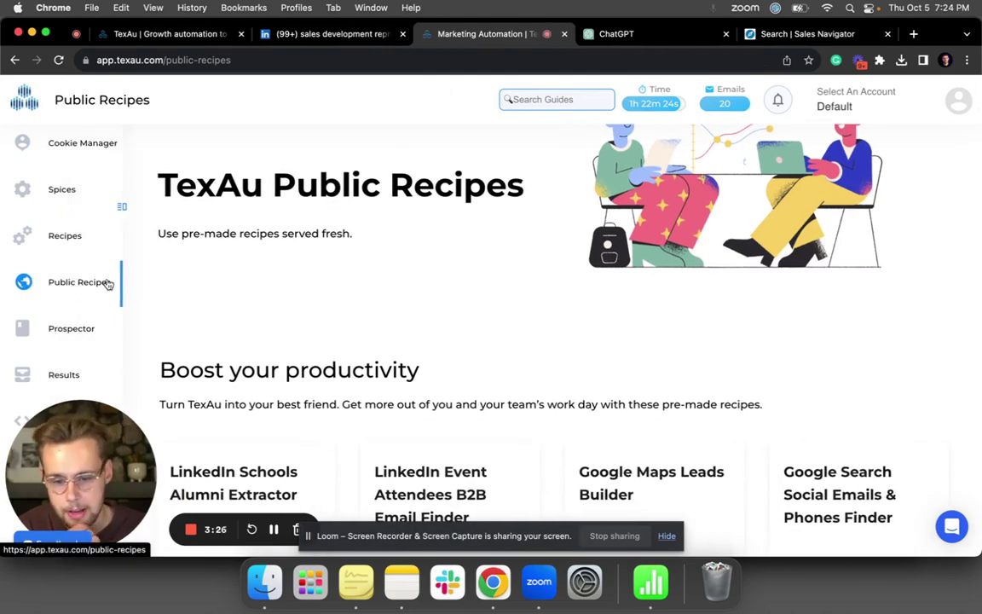
{"action": "scroll", "coordinate": [381, 248], "scroll_direction": "down", "scroll_amount": 5}
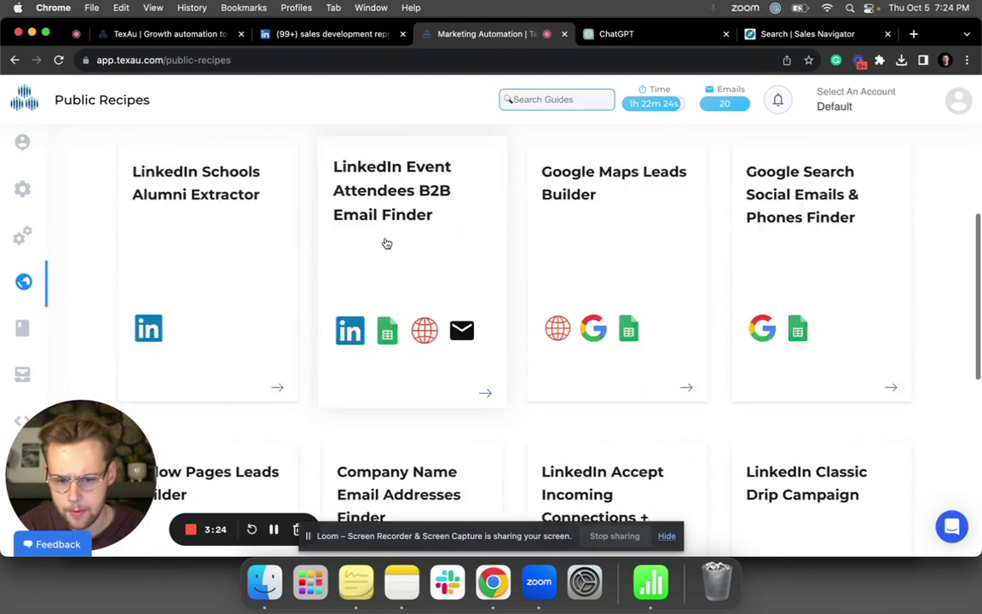
{"action": "scroll", "coordinate": [386, 244], "scroll_direction": "down", "scroll_amount": 15}
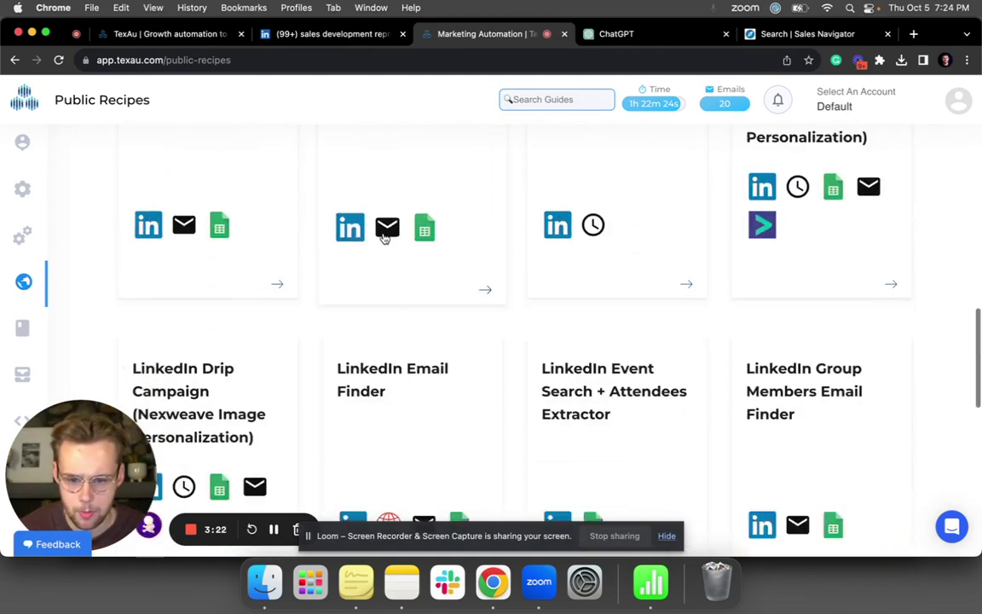
{"action": "scroll", "coordinate": [384, 238], "scroll_direction": "down", "scroll_amount": 8}
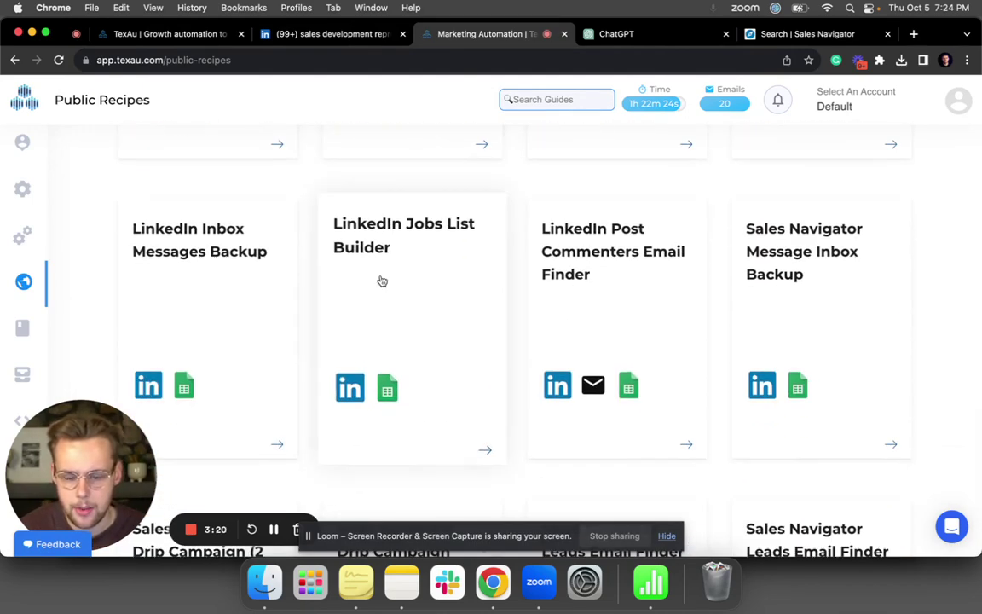
Use the LinkedIn Jobs List Builder recipe and open its Extract Jobs Listings step settings.
{"action": "left_click", "coordinate": [382, 281]}
{"action": "left_click", "coordinate": [810, 268]}
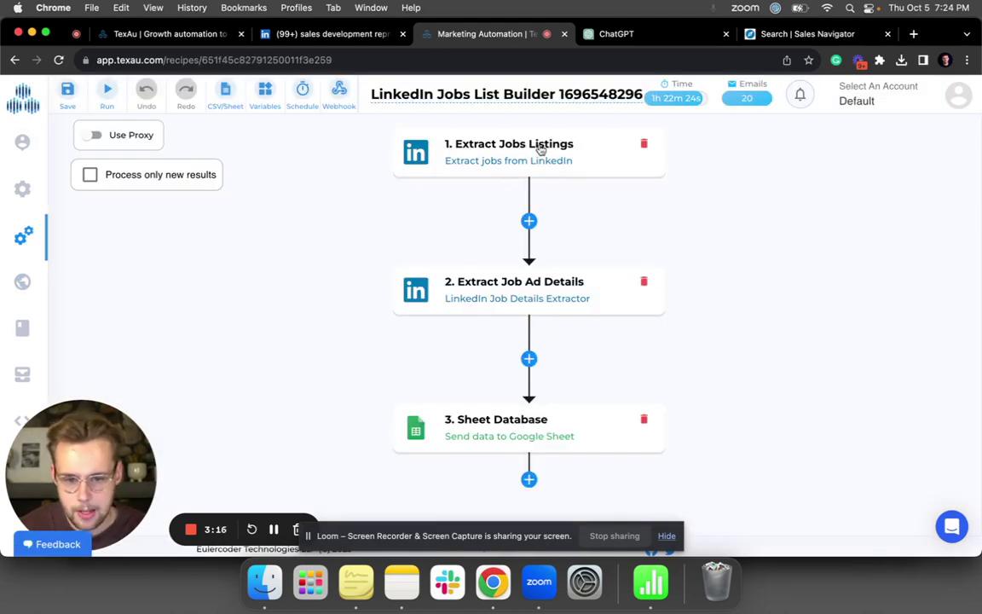
{"action": "left_click", "coordinate": [540, 149]}
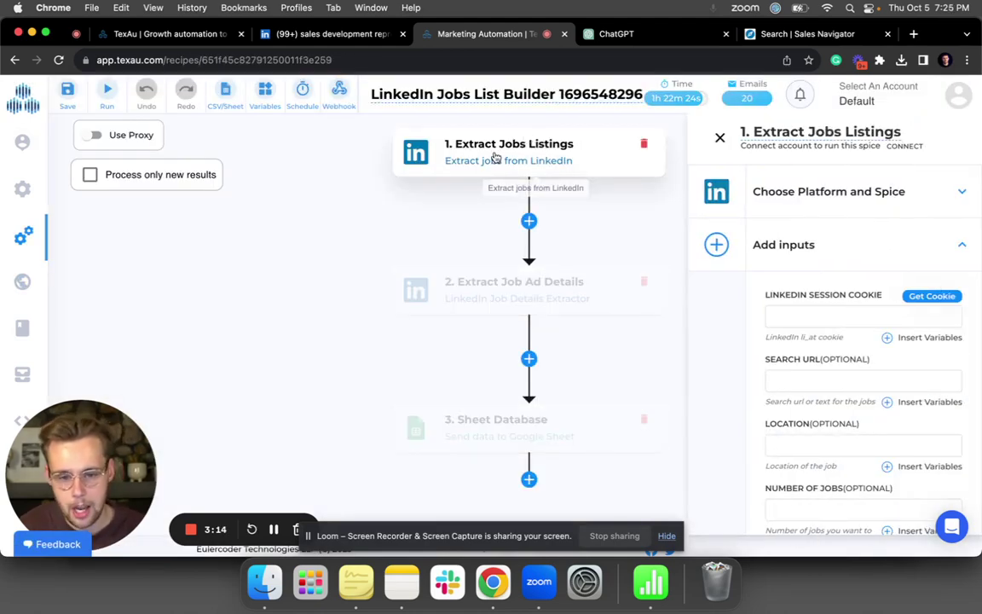
Filter the job search to Date posted: Past 24 hours (7,502 results) and copy its URL.
{"action": "left_click", "coordinate": [329, 34]}
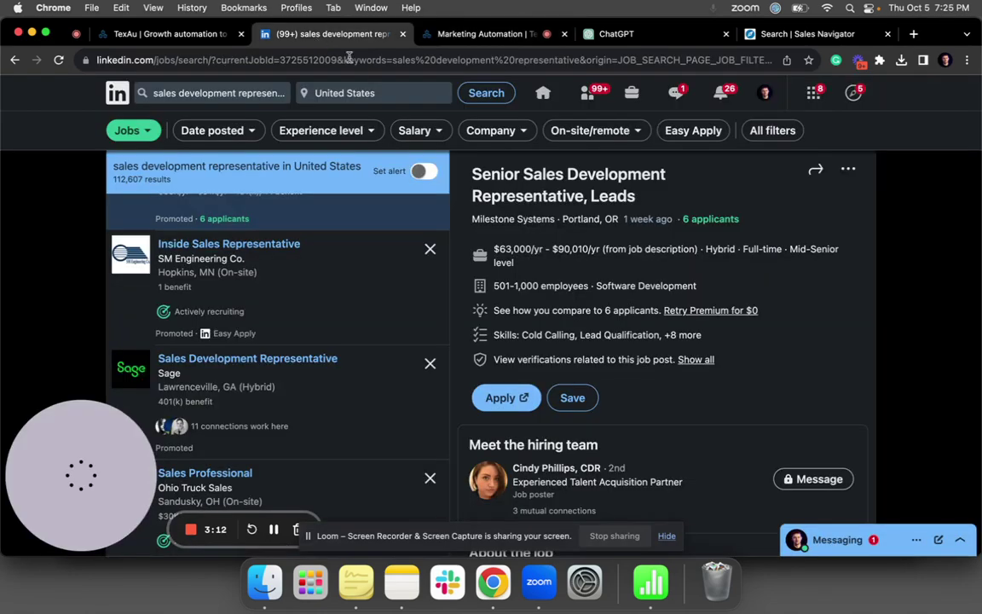
{"action": "left_click", "coordinate": [372, 60]}
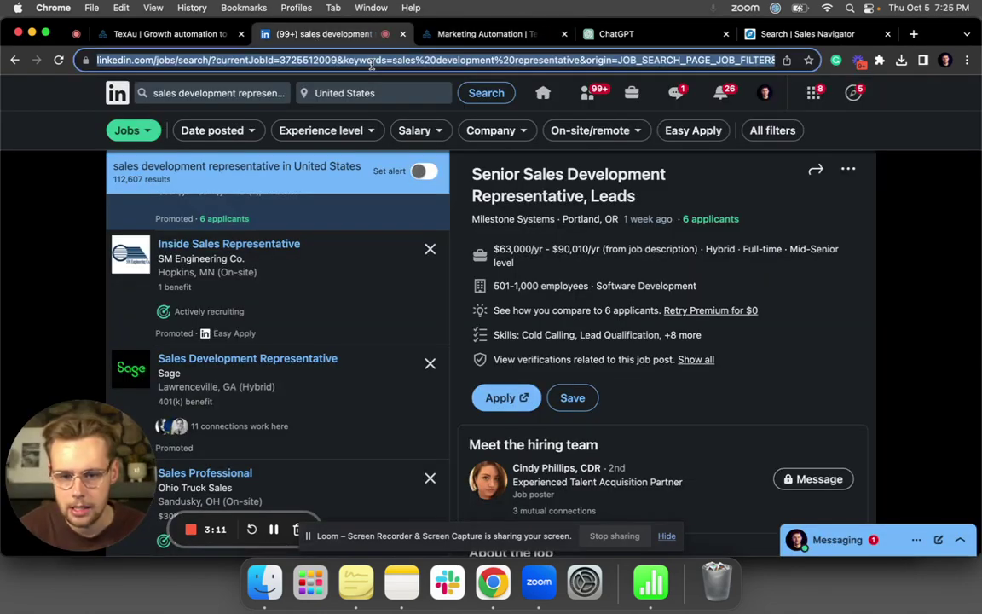
{"action": "left_click", "coordinate": [85, 132]}
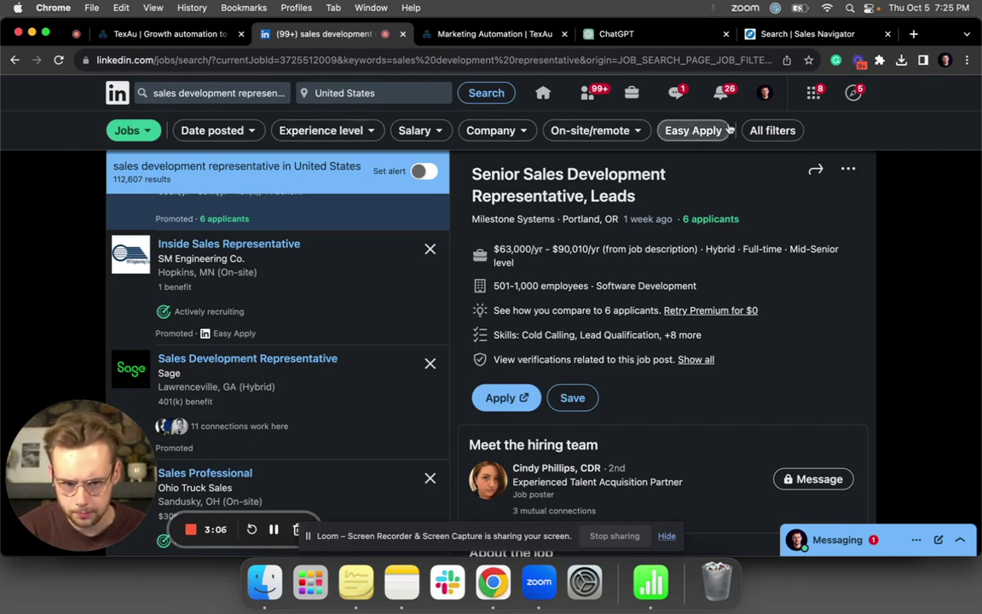
{"action": "left_click", "coordinate": [760, 132]}
{"action": "scroll", "coordinate": [738, 364], "scroll_direction": "down", "scroll_amount": 3}
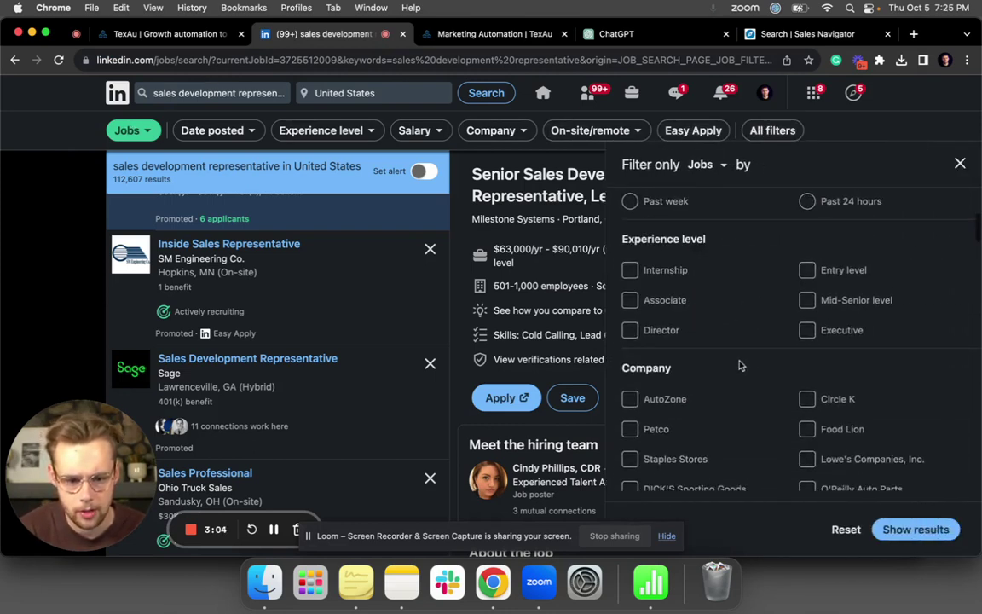
{"action": "left_click", "coordinate": [806, 236]}
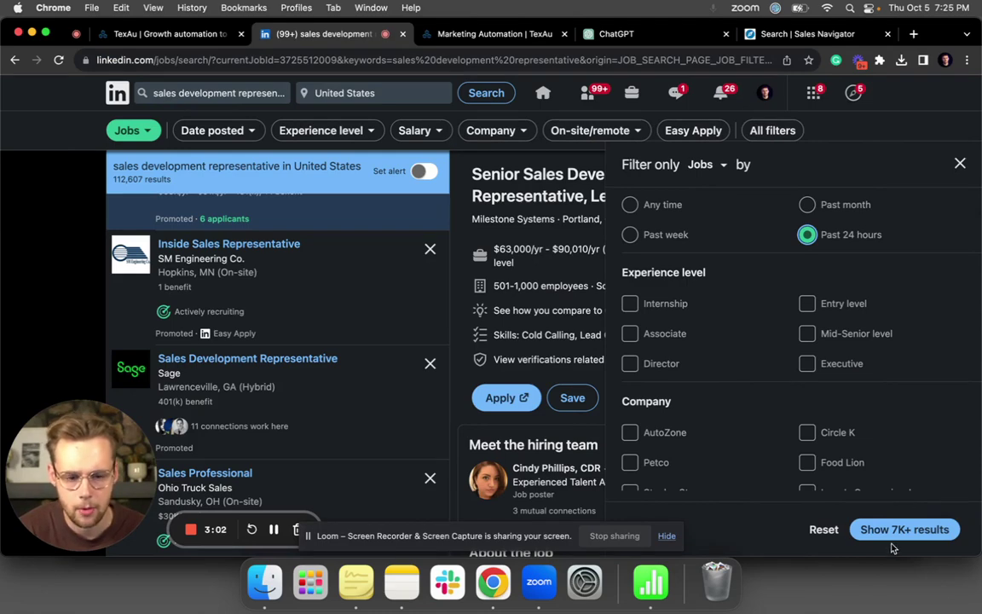
{"action": "left_click", "coordinate": [889, 530]}
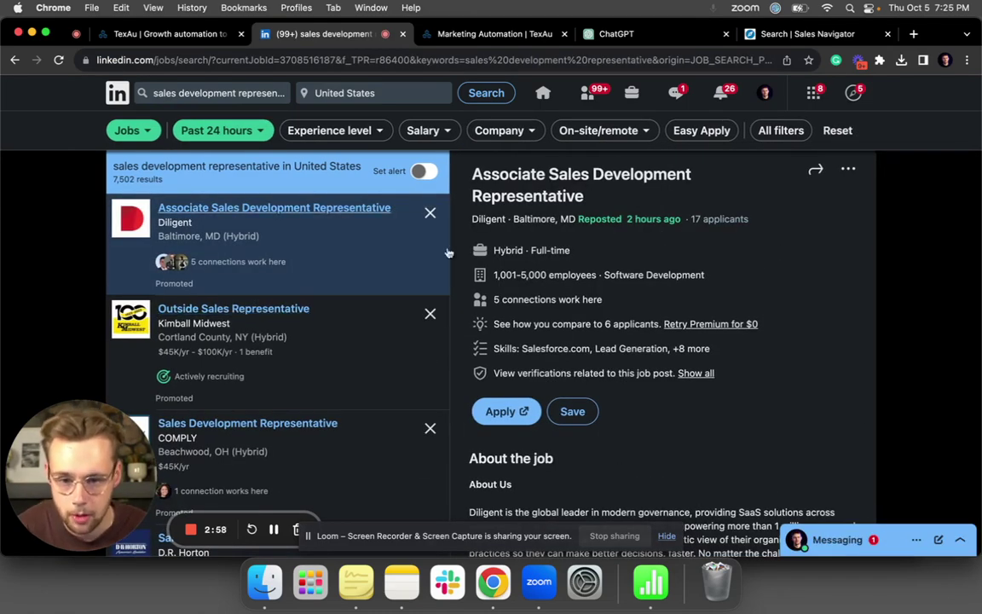
{"action": "left_click", "coordinate": [471, 61]}
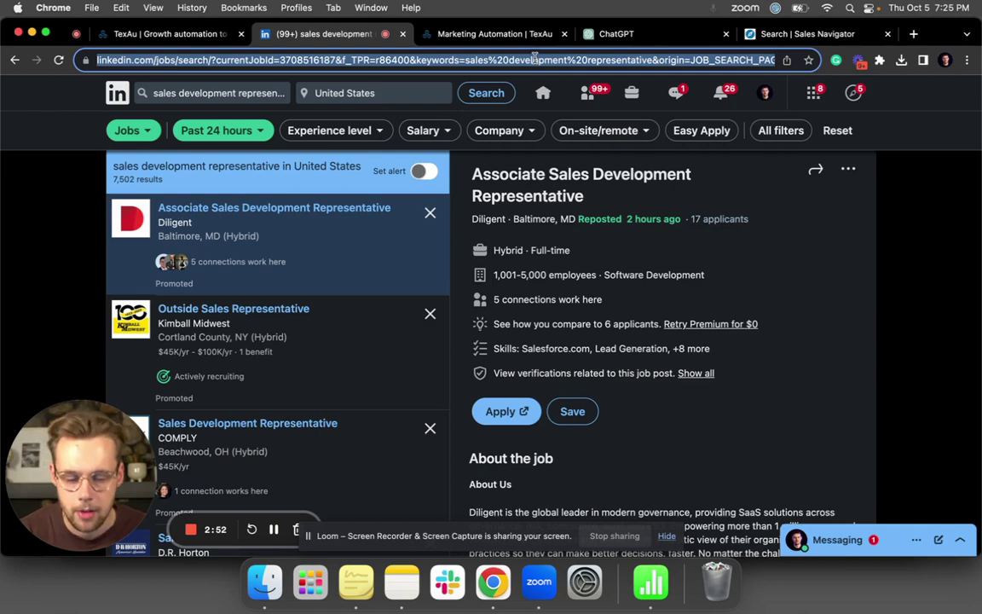
Paste the filtered LinkedIn jobs URL into the Extract Jobs Listings Search URL field.
{"action": "left_click", "coordinate": [468, 35]}
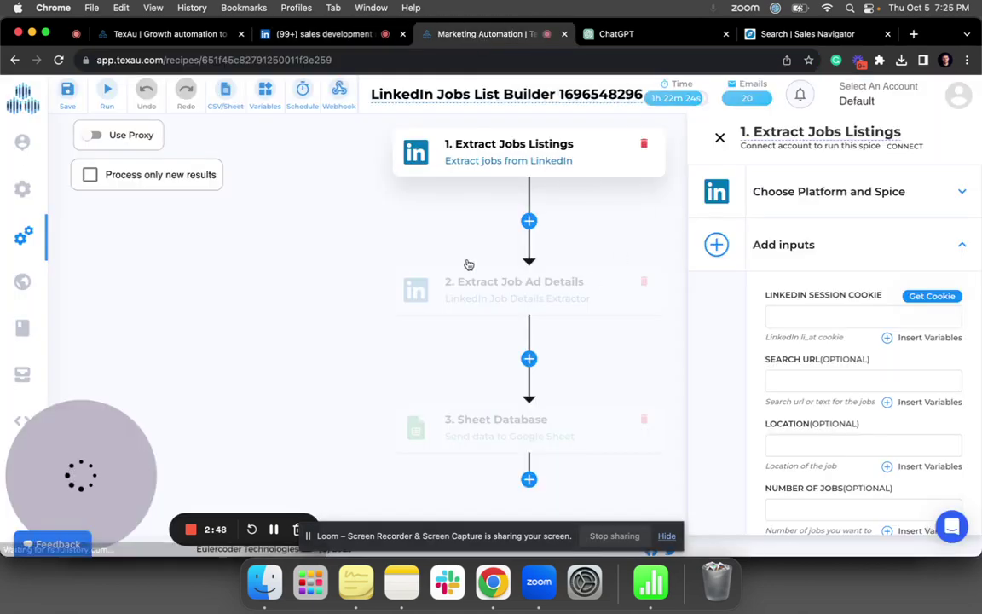
{"action": "left_click", "coordinate": [813, 380]}
{"action": "key", "text": "super+v"}
Go to TexAu's Results page from the left sidebar.
{"action": "scroll", "coordinate": [790, 376], "scroll_direction": "down", "scroll_amount": 2}
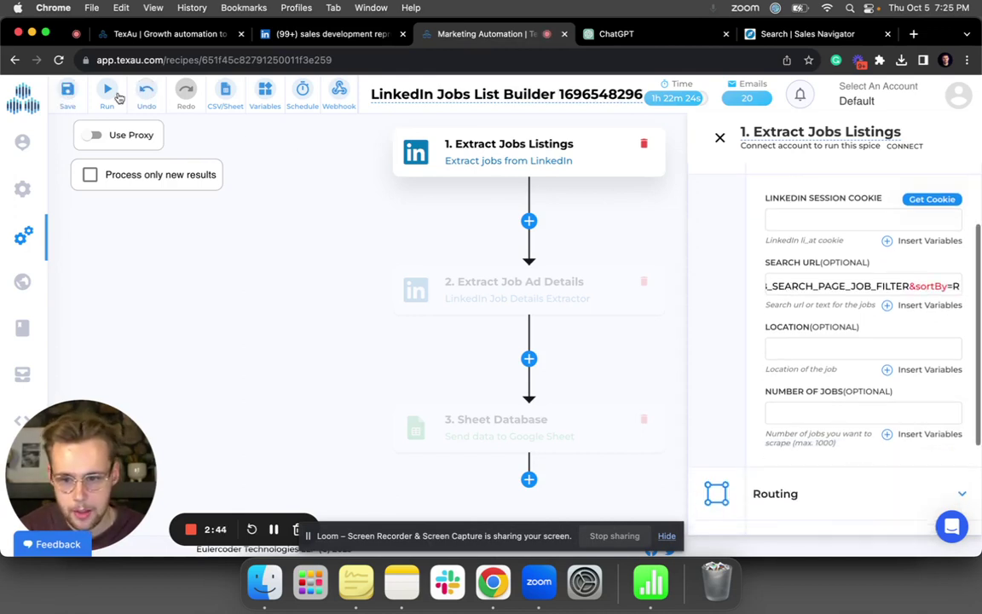
{"action": "mouse_move", "coordinate": [56, 311]}
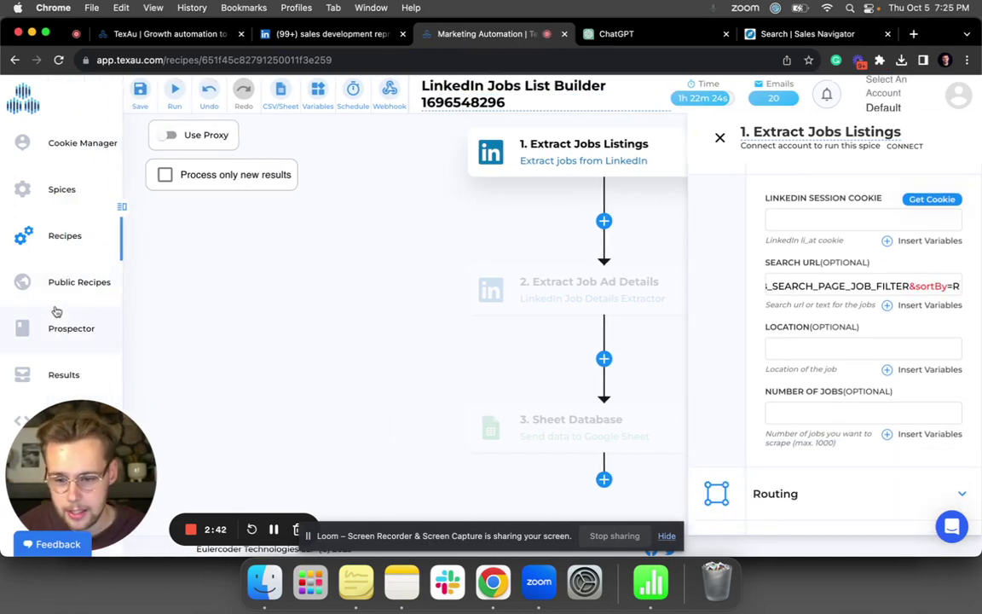
{"action": "left_click", "coordinate": [64, 374]}
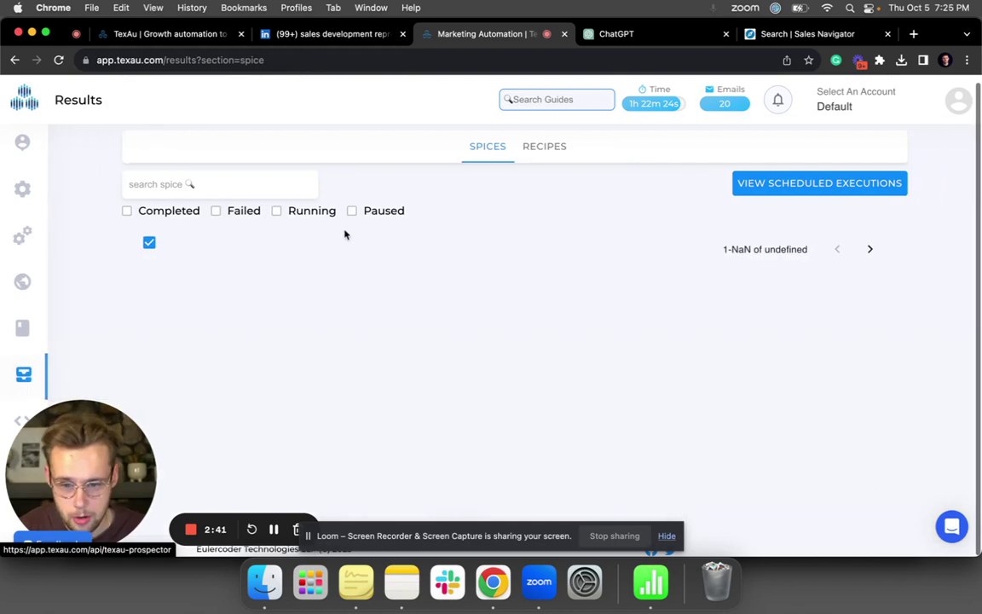
Download the newest recipe run's 1. Extract Jobs Listings results as a CSV.
{"action": "left_click", "coordinate": [545, 147]}
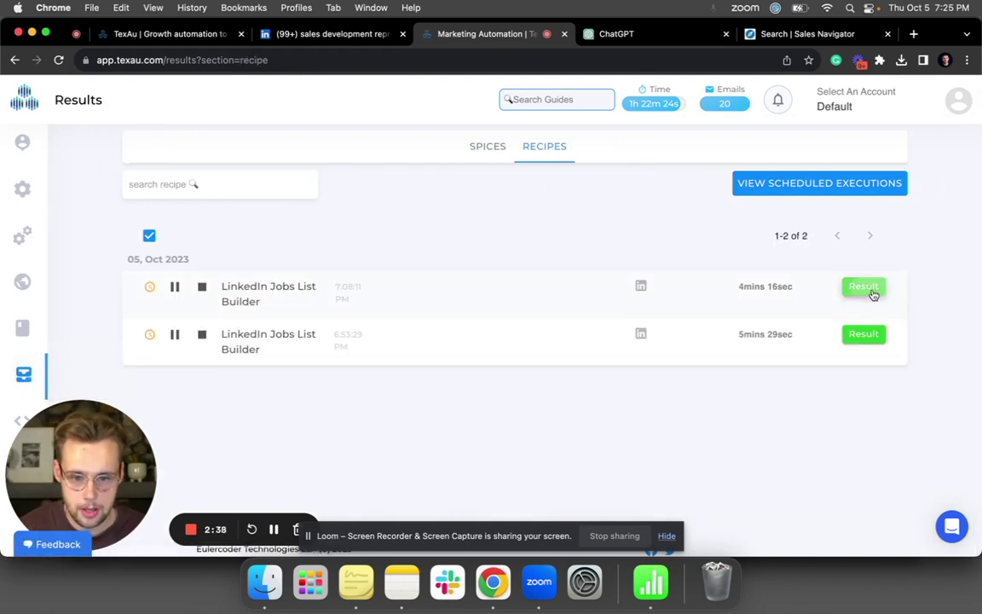
{"action": "left_click", "coordinate": [864, 288]}
{"action": "left_click", "coordinate": [611, 143]}
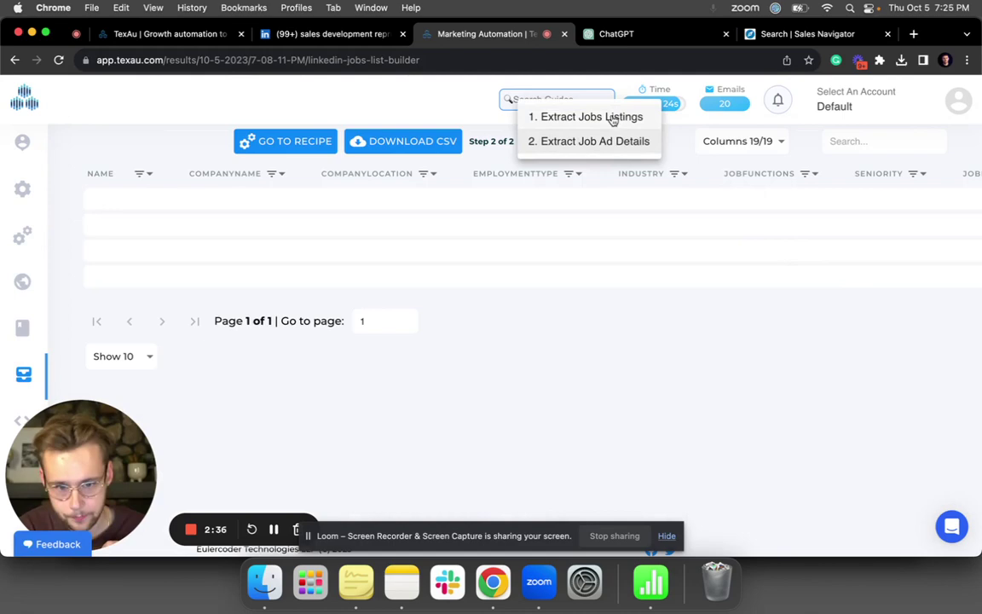
{"action": "left_click", "coordinate": [596, 116]}
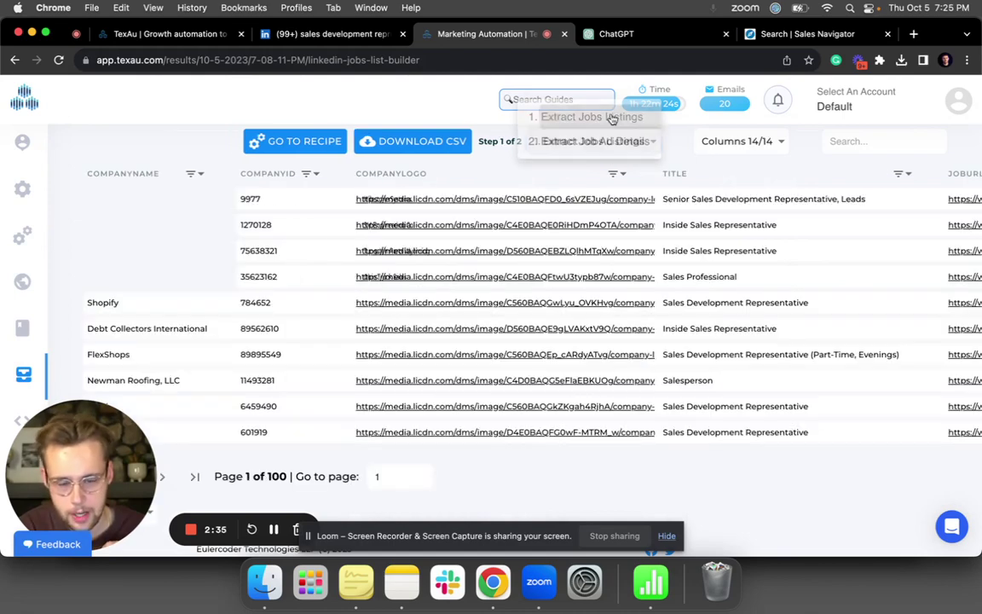
{"action": "left_click", "coordinate": [426, 141]}
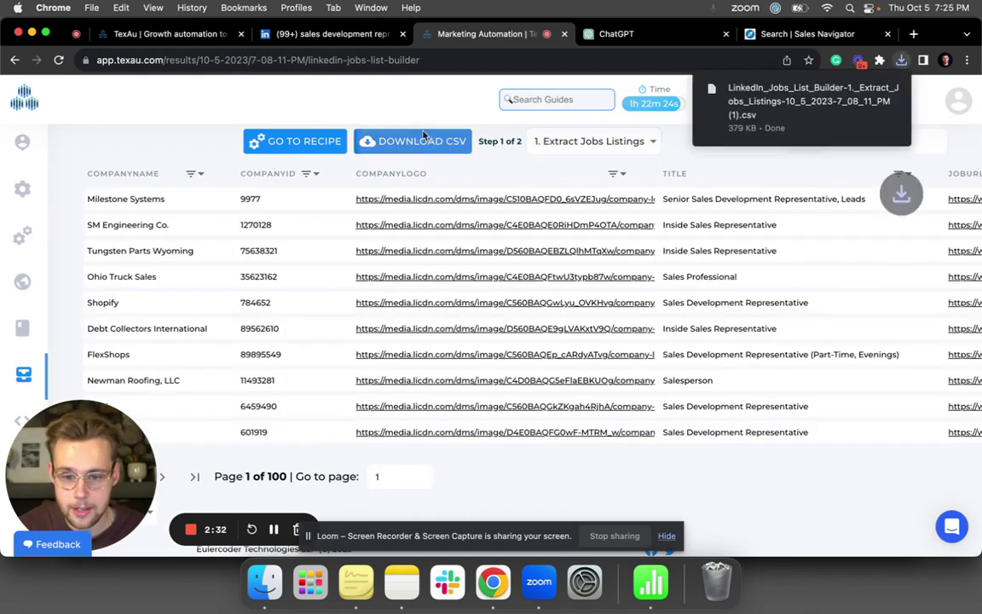
Open the downloaded job listings CSV in Numbers.
{"action": "left_click", "coordinate": [328, 34]}
{"action": "scroll", "coordinate": [254, 283], "scroll_direction": "down", "scroll_amount": 8}
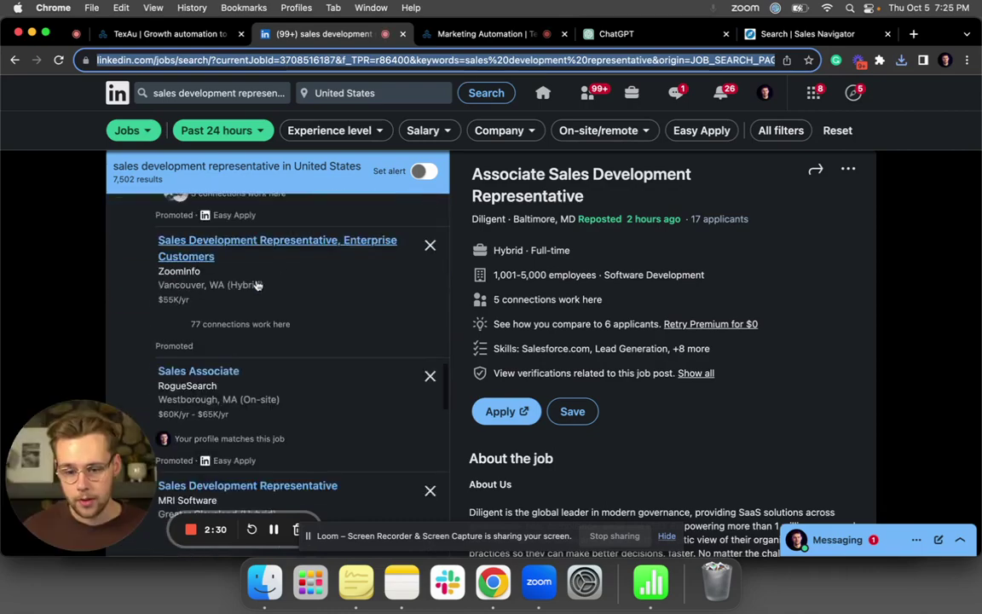
{"action": "left_click", "coordinate": [485, 37]}
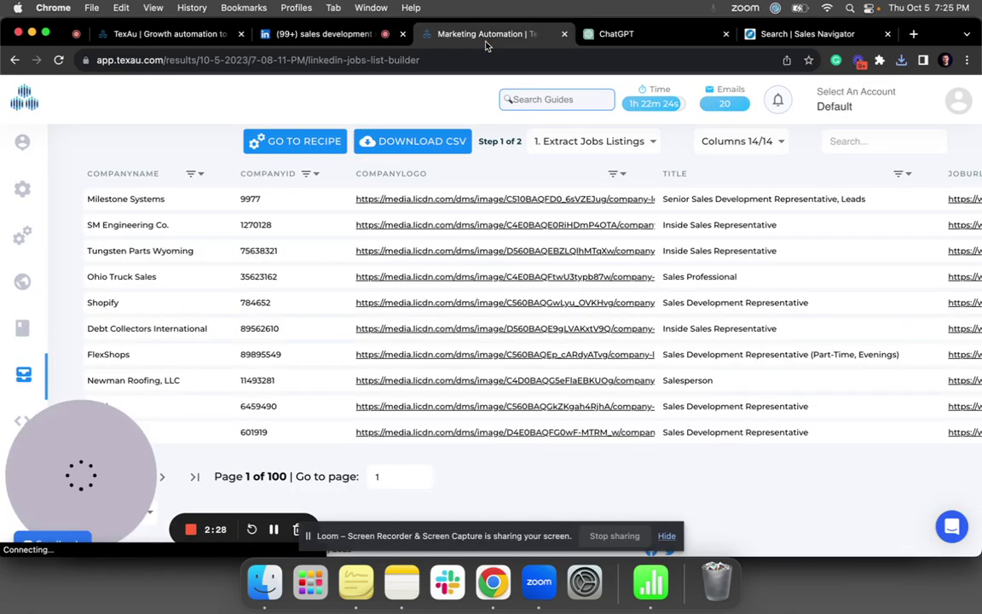
{"action": "left_click", "coordinate": [642, 583]}
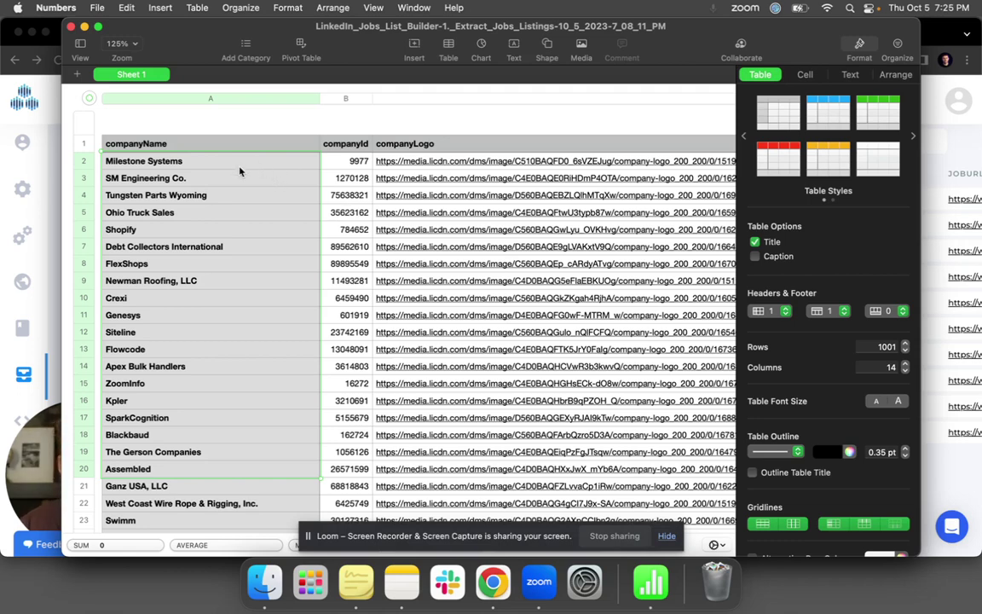
Select the company names in Numbers column A, then the Milestone Systems name in TexAu.
{"action": "left_click_drag", "start_coordinate": [240, 165], "coordinate": [231, 477]}
{"action": "left_click", "coordinate": [39, 296]}
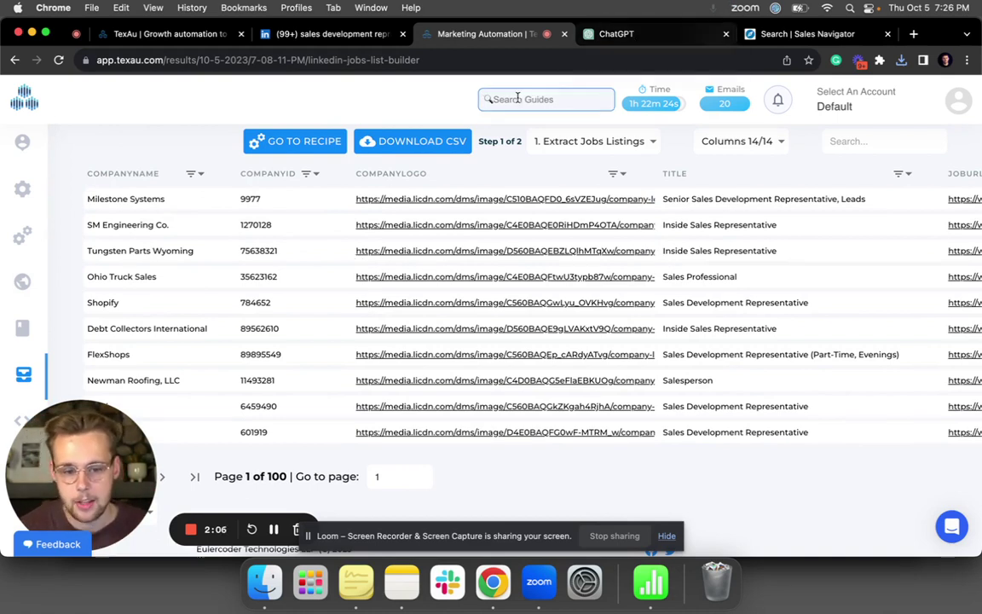
{"action": "left_click_drag", "start_coordinate": [171, 202], "coordinate": [96, 199]}
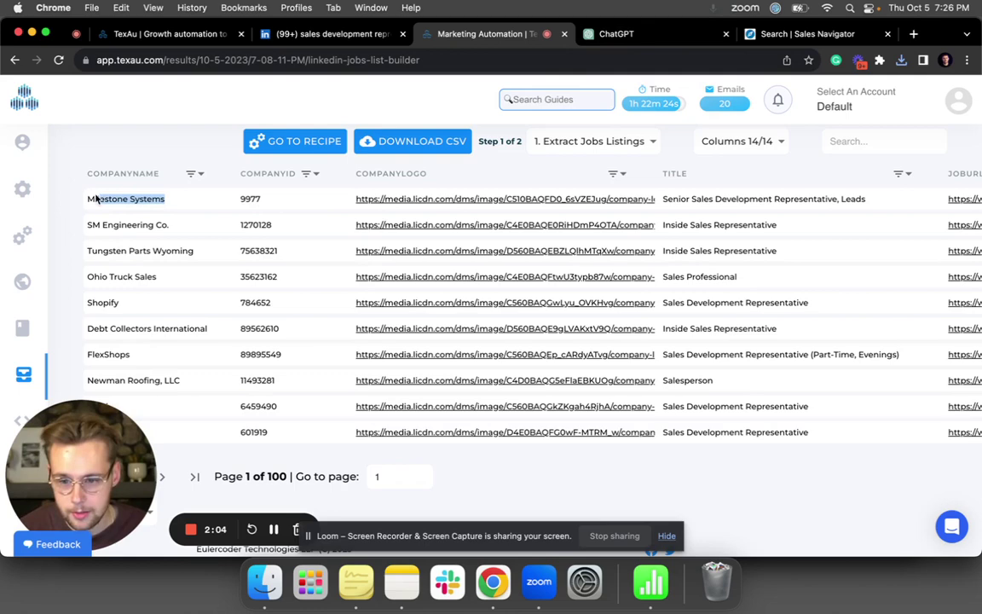
In the Sales Navigator lead search, set the Current company filter to Talkdesk.
{"action": "left_click", "coordinate": [834, 36]}
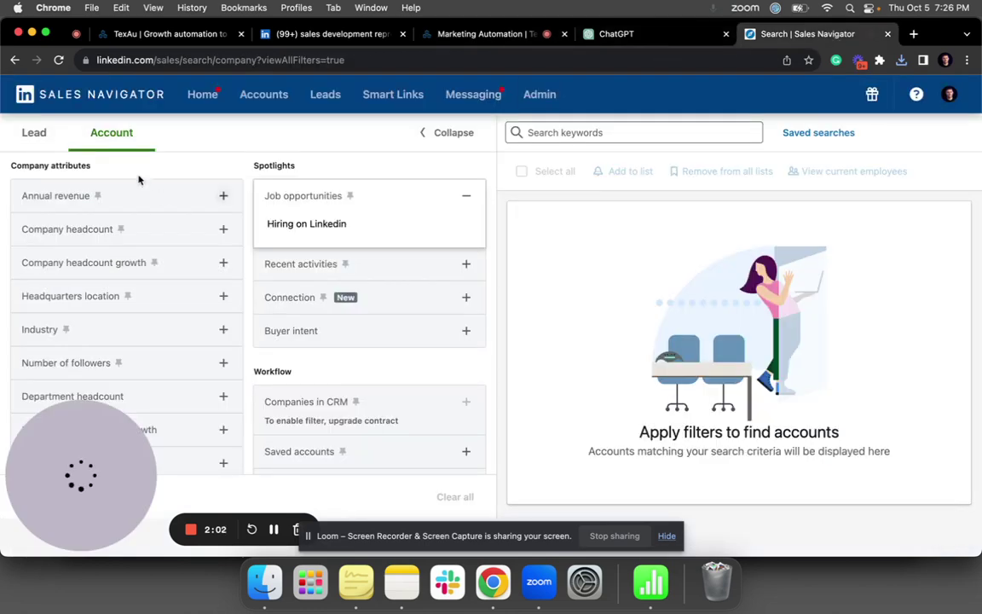
{"action": "left_click", "coordinate": [34, 133]}
{"action": "left_click", "coordinate": [25, 198]}
{"action": "type", "text": "b"}
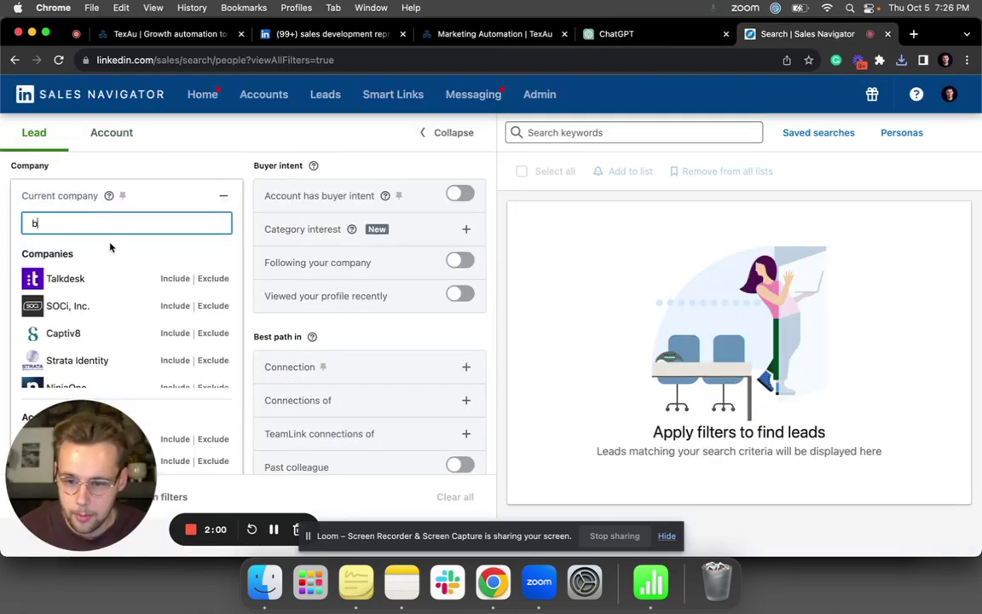
{"action": "key", "text": "super+v"}
{"action": "key", "text": "super+a"}
{"action": "key", "text": "BackSpace"}
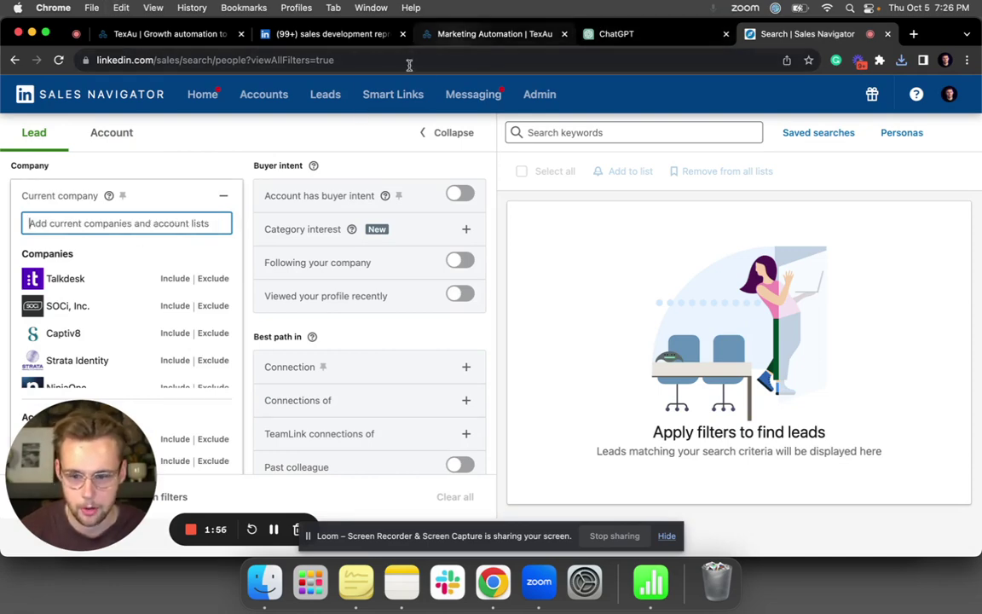
{"action": "left_click", "coordinate": [471, 35]}
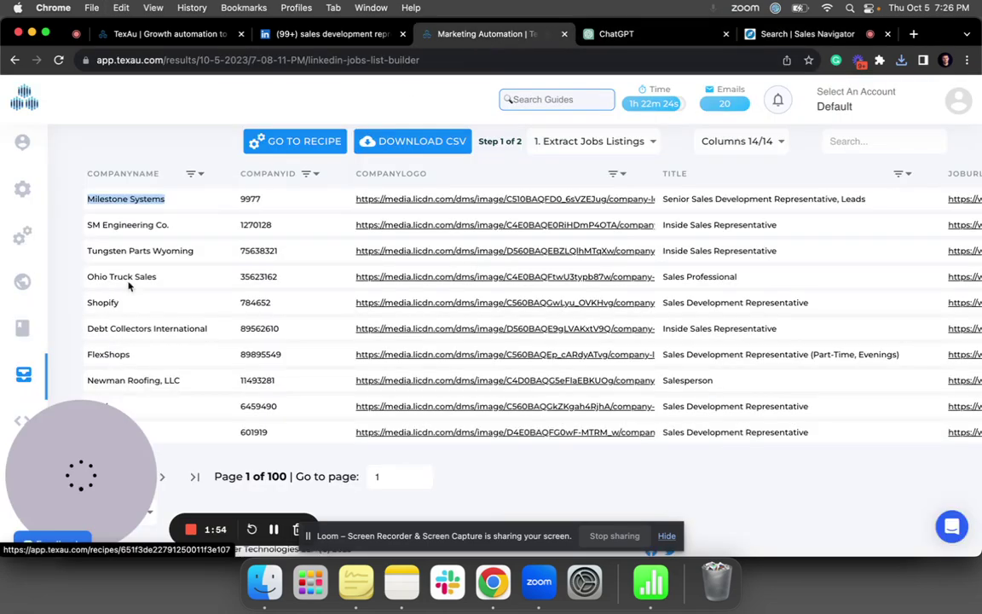
{"action": "left_click", "coordinate": [793, 34]}
{"action": "left_click", "coordinate": [88, 271]}
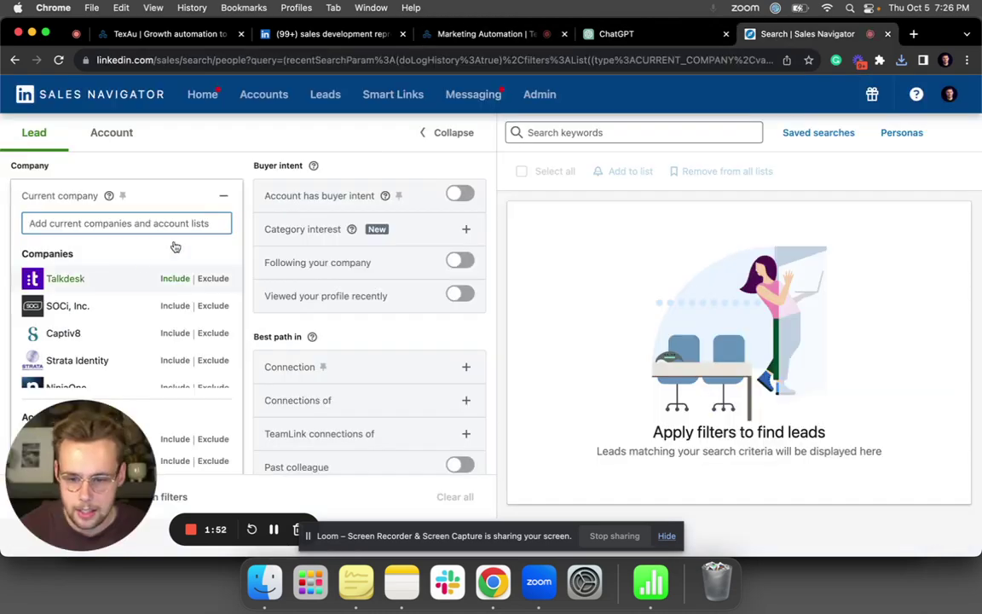
Enter CRO in the Current job title filter, then bring up the Numbers company sheet.
{"action": "scroll", "coordinate": [220, 247], "scroll_direction": "down", "scroll_amount": 10}
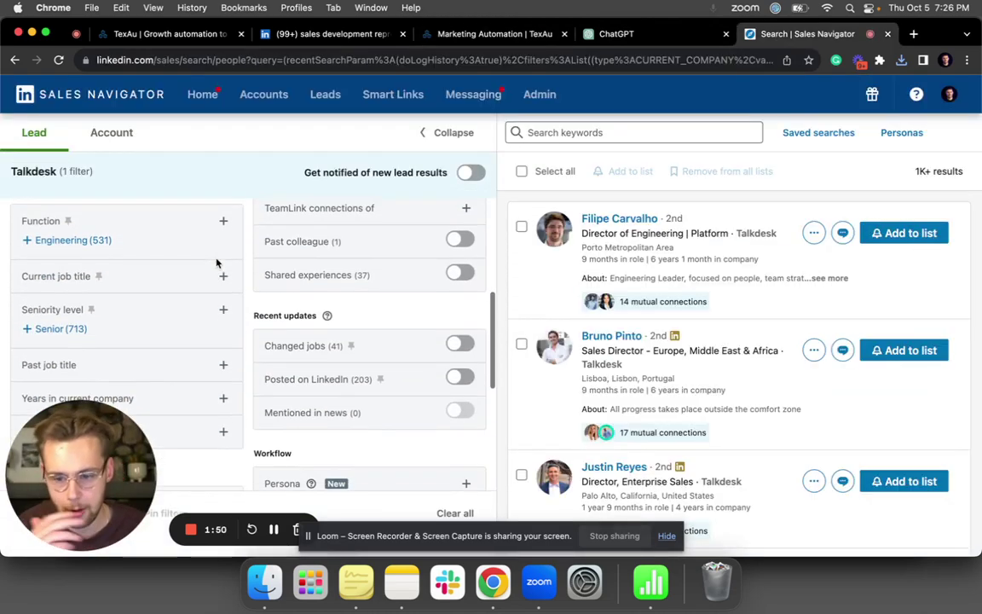
{"action": "left_click", "coordinate": [163, 271]}
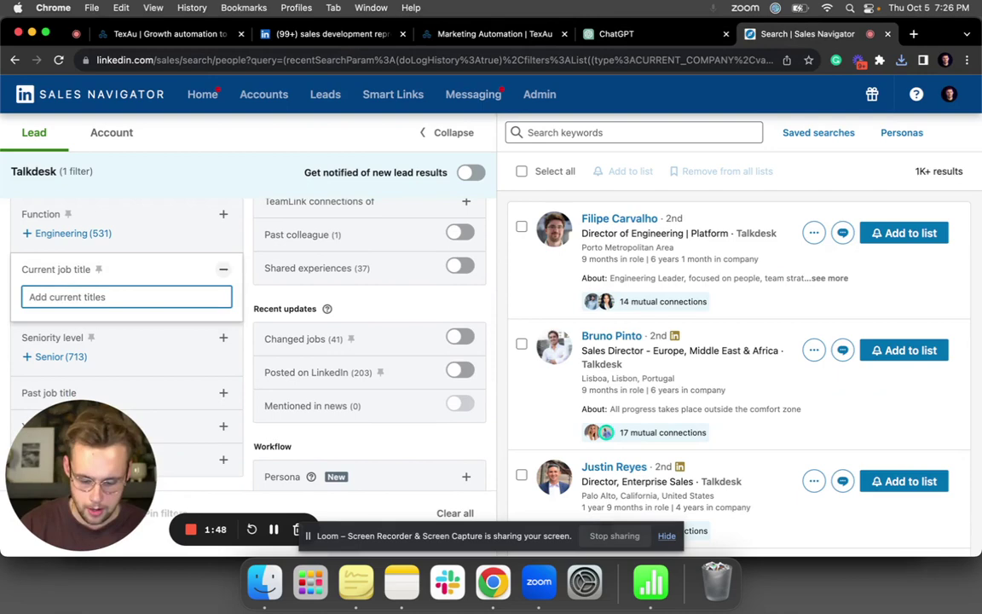
{"action": "type", "text": "CRO"}
{"action": "scroll", "coordinate": [339, 247], "scroll_direction": "up", "scroll_amount": 10}
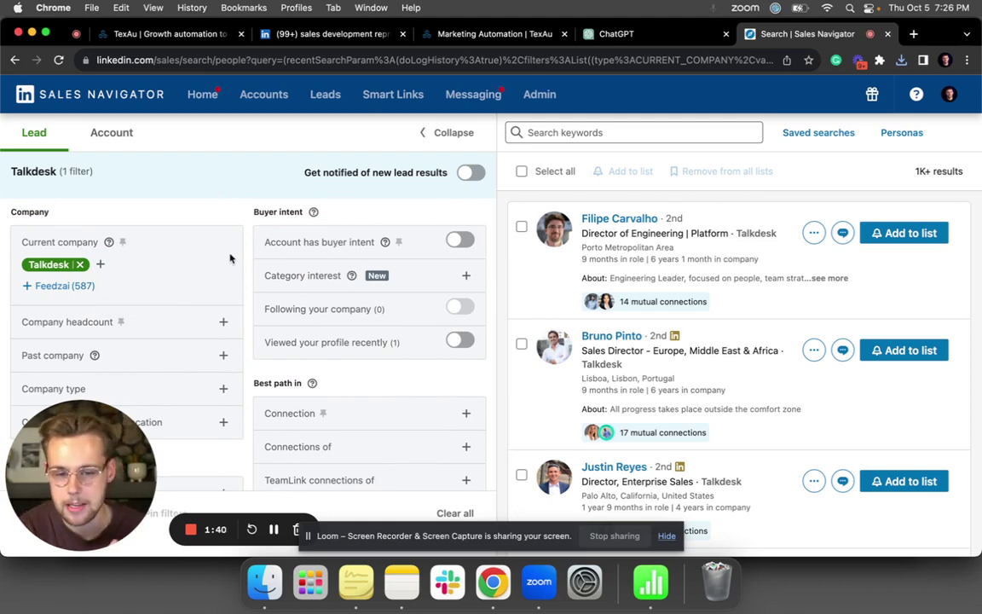
{"action": "scroll", "coordinate": [230, 258], "scroll_direction": "down", "scroll_amount": 1}
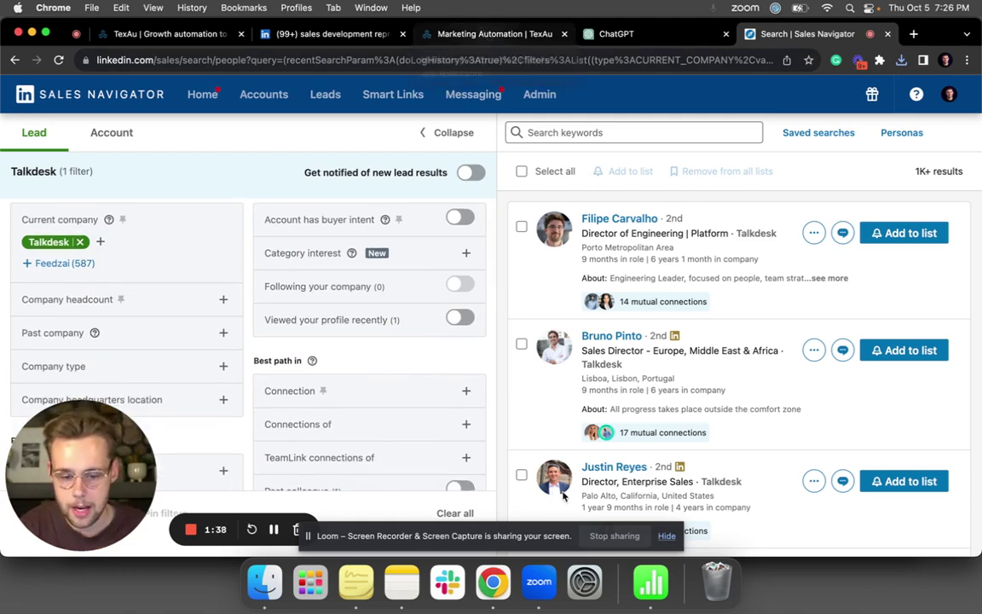
{"action": "key", "text": "super+Tab"}
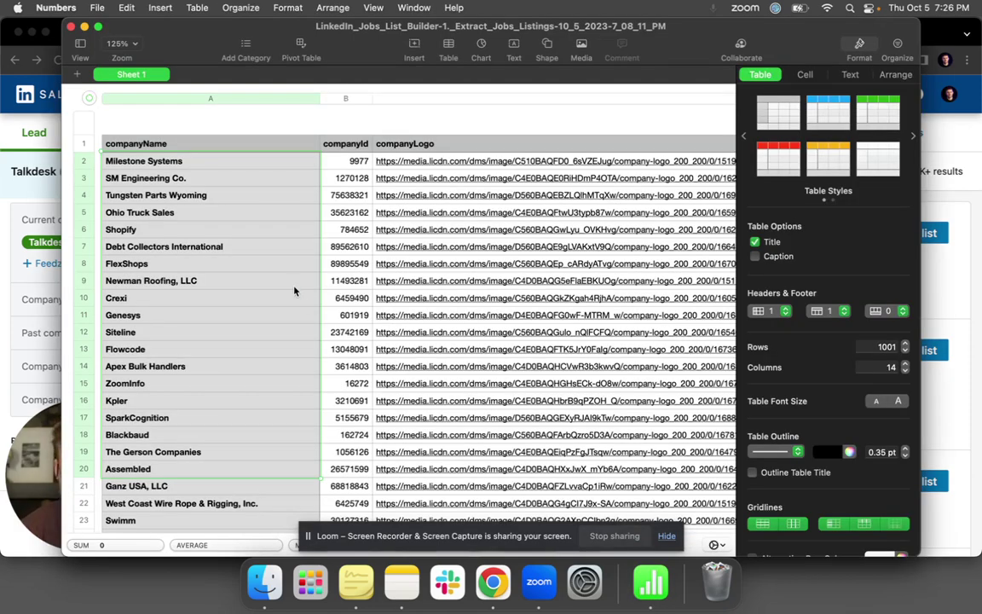
In the ChatGPT tab, add a new line under 'Here is the list of companies:' in the prompt.
{"action": "key", "text": "super+Tab"}
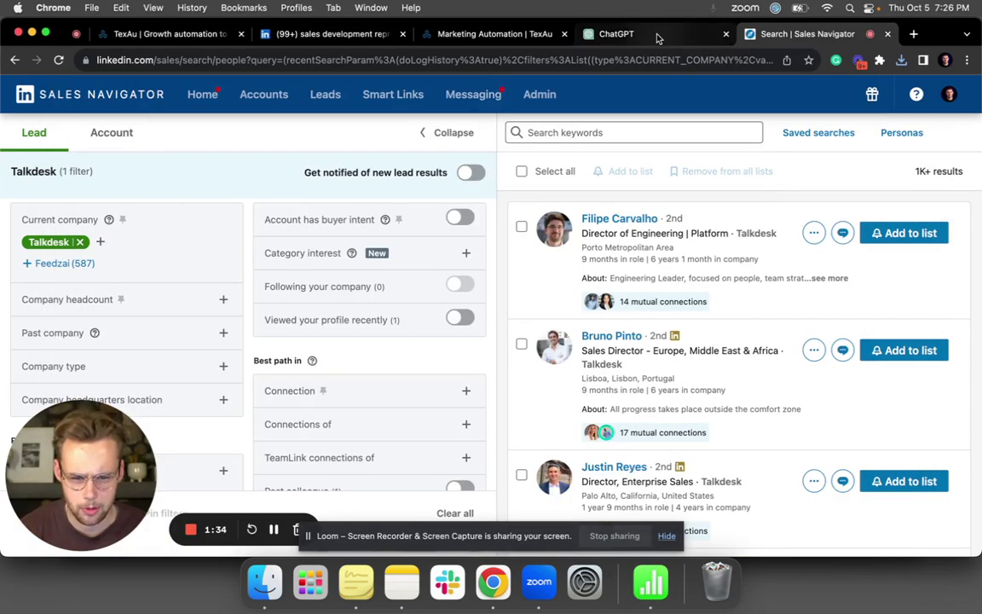
{"action": "left_click", "coordinate": [657, 38]}
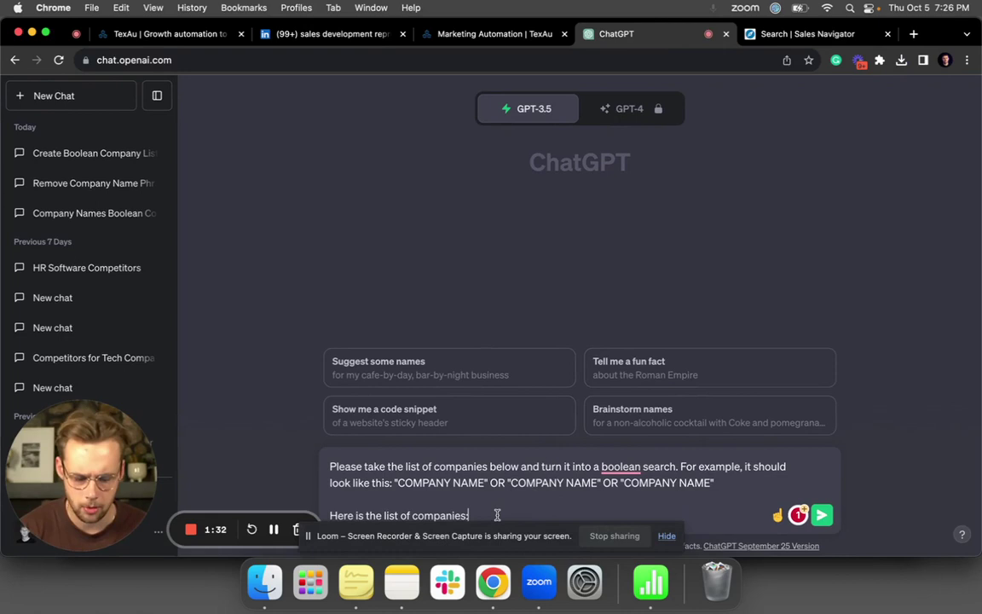
{"action": "key", "text": "shift+Return"}
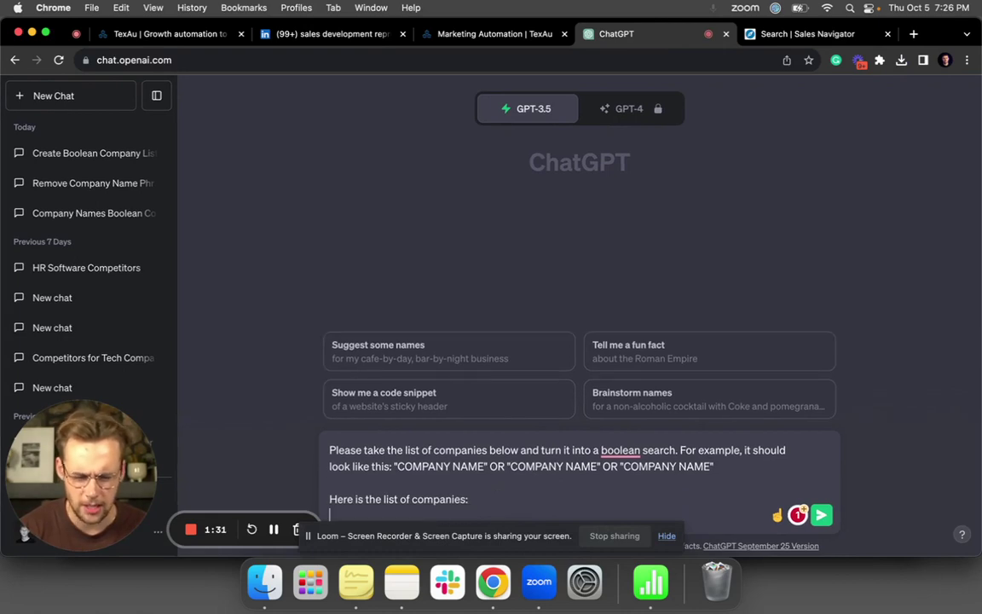
Remove the Talkdesk company pill, open an empty Current company search, and return to ChatGPT.
{"action": "left_click", "coordinate": [844, 34]}
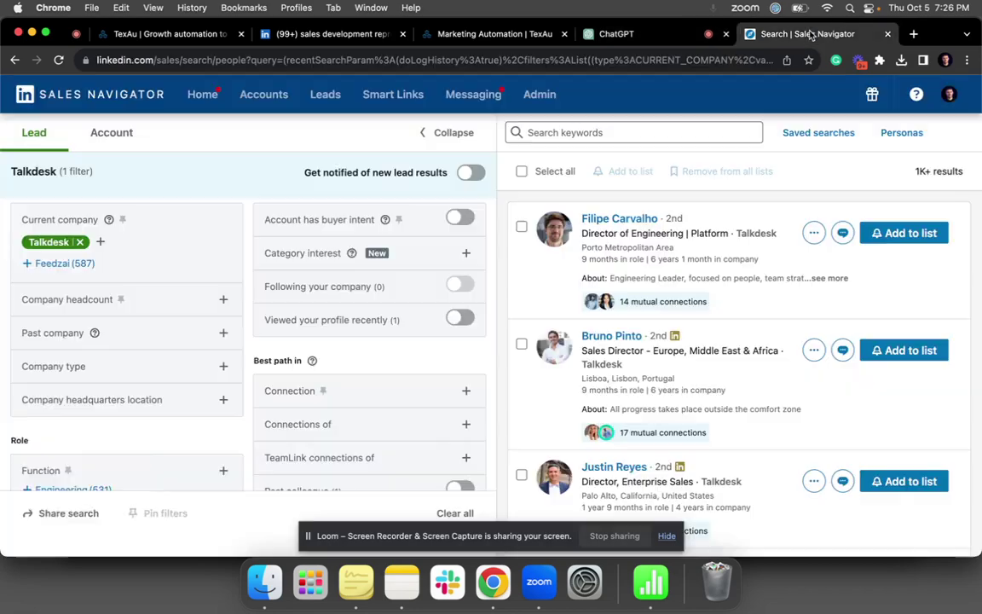
{"action": "left_click", "coordinate": [80, 257]}
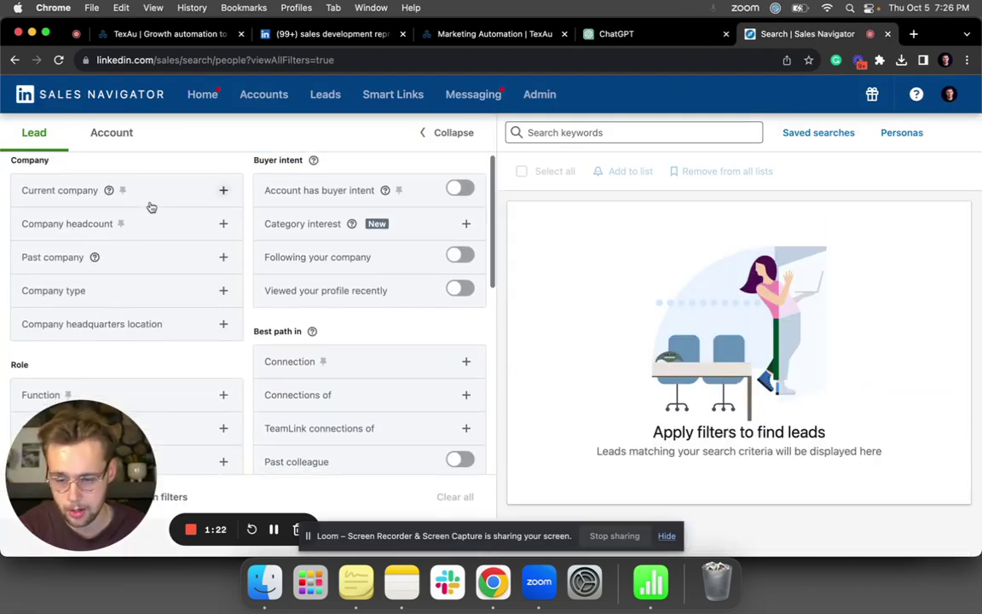
{"action": "left_click", "coordinate": [211, 203]}
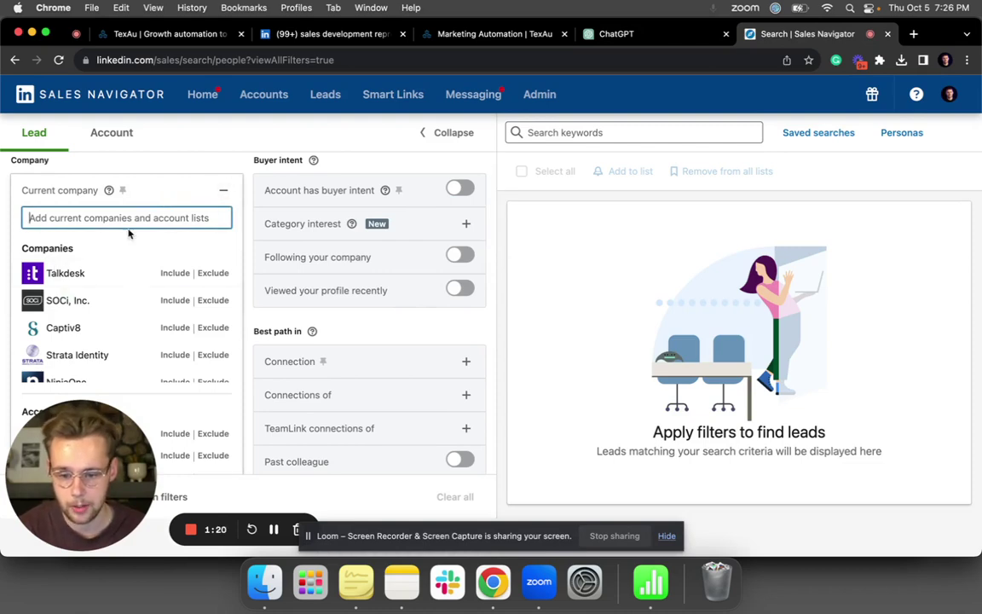
{"action": "left_click", "coordinate": [628, 35]}
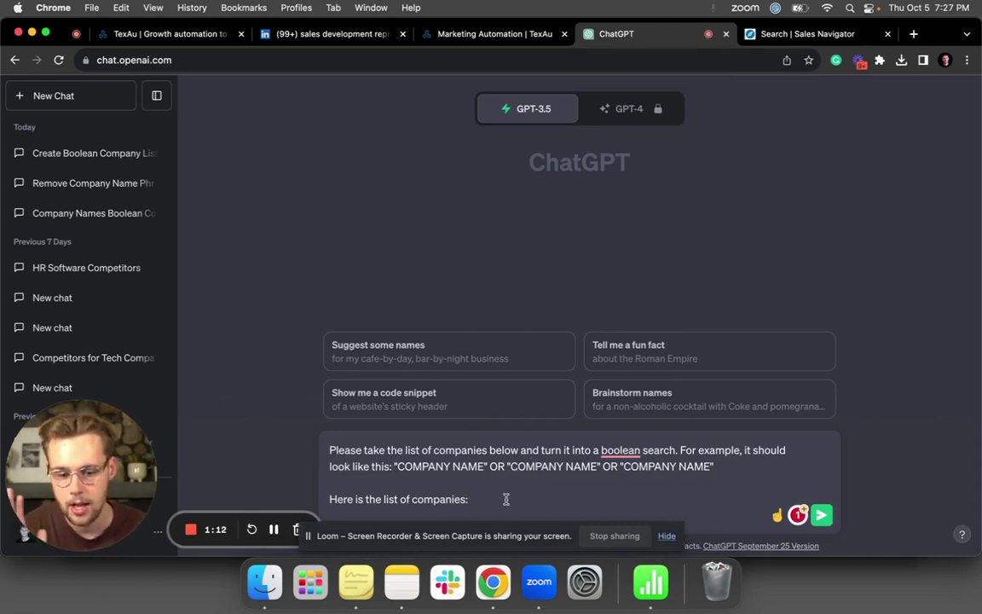
Have ChatGPT turn the pasted company names into one quoted OR boolean string and select it.
{"action": "key", "text": "cmd+v"}
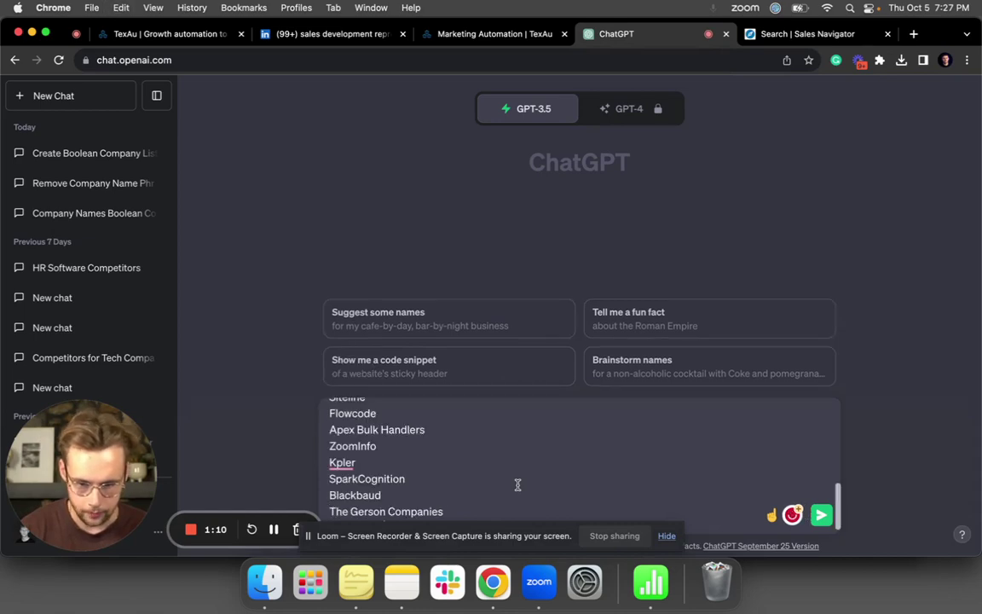
{"action": "scroll", "coordinate": [503, 477], "scroll_direction": "up", "scroll_amount": 10}
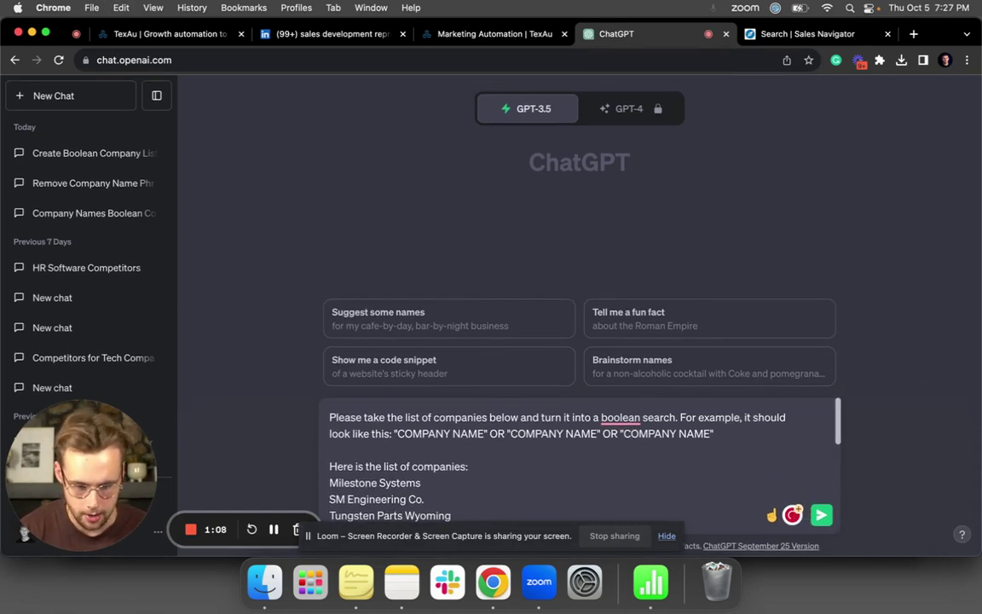
{"action": "key", "text": "Return"}
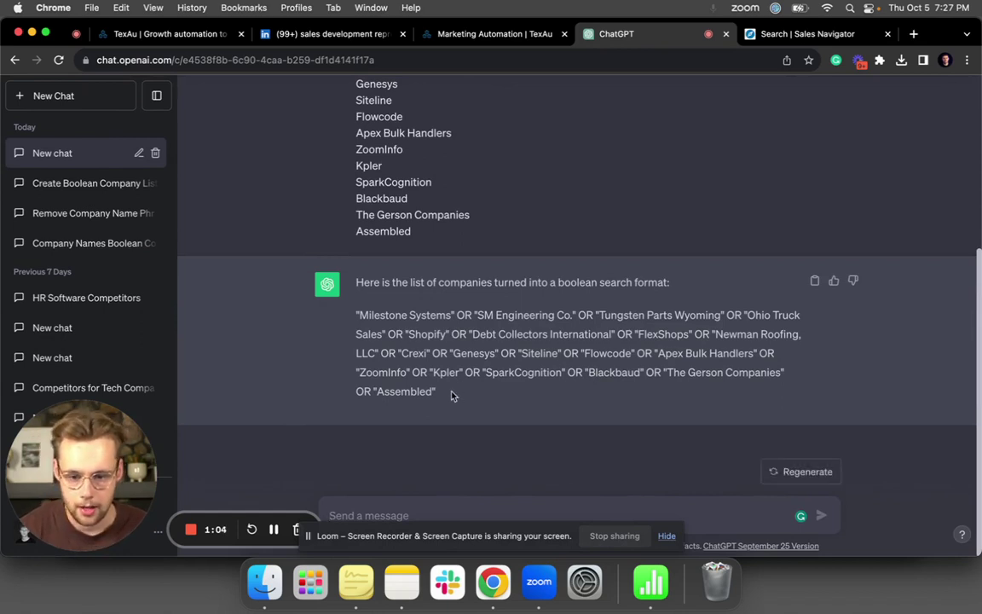
{"action": "left_click_drag", "start_coordinate": [453, 395], "coordinate": [356, 312]}
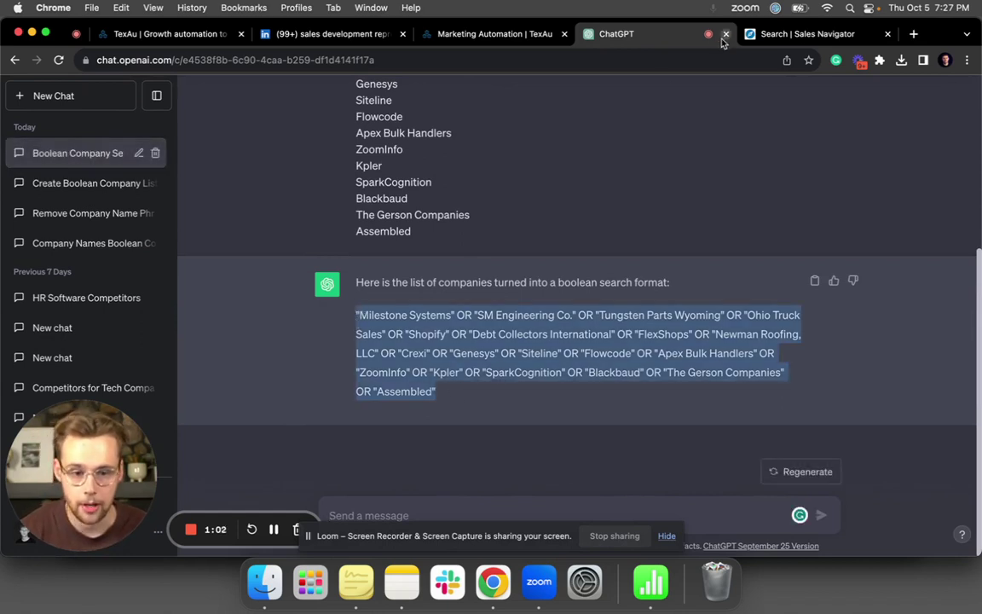
{"action": "left_click", "coordinate": [750, 34]}
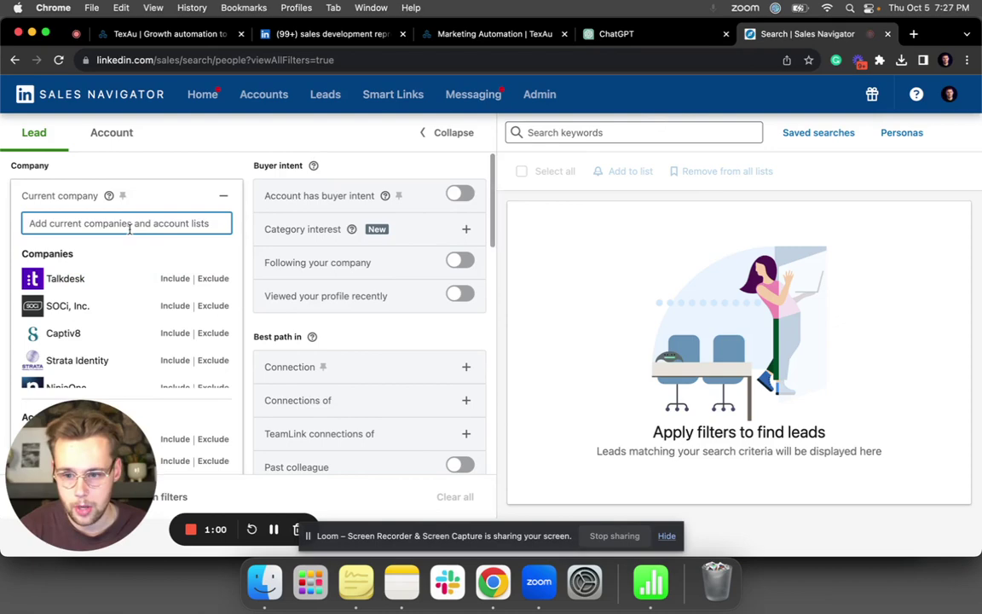
Apply the boolean company string as the Current company filter in Sales Navigator.
{"action": "key", "text": "super+v"}
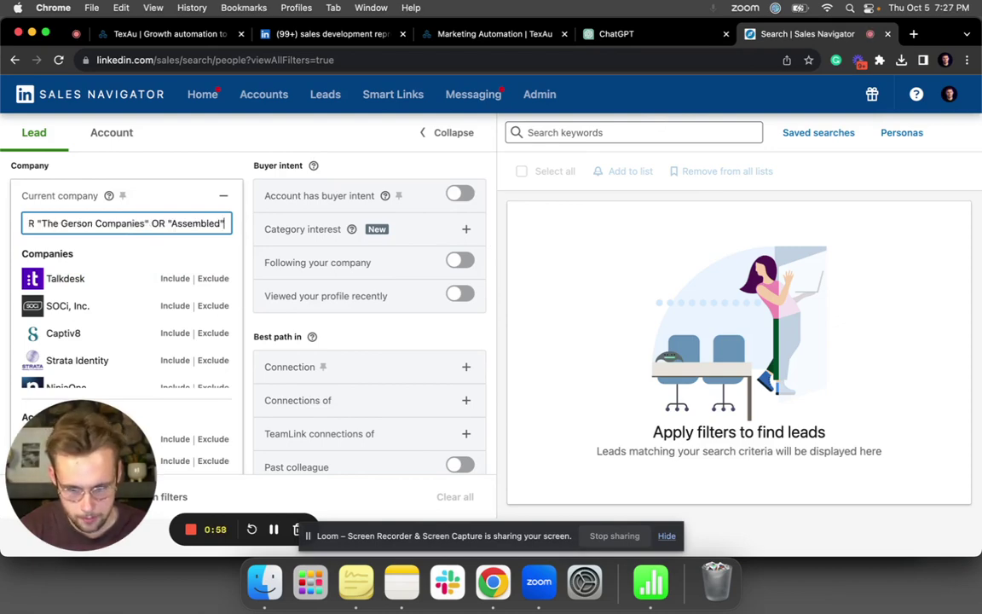
{"action": "key", "text": "Return"}
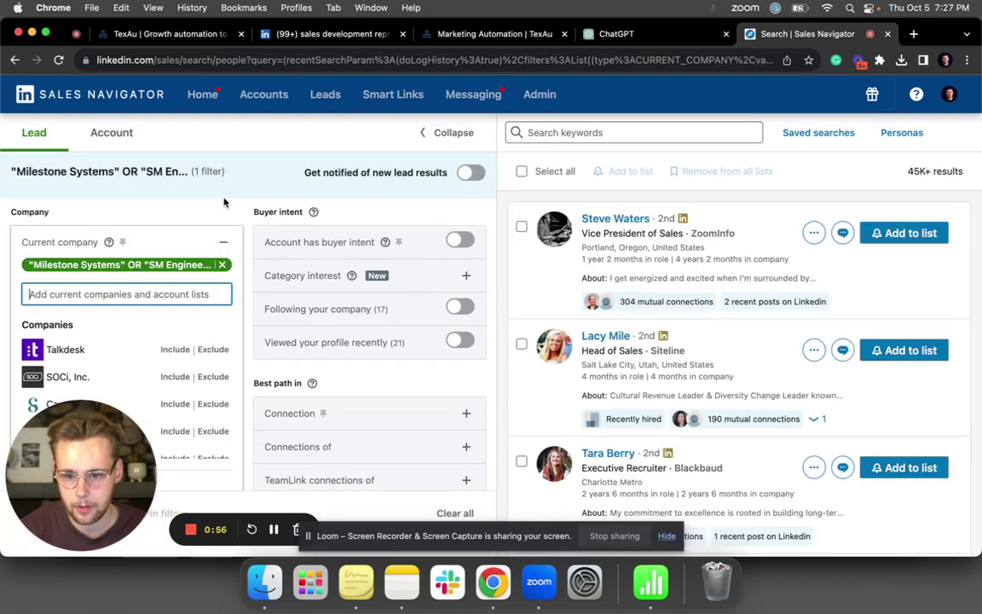
{"action": "left_click", "coordinate": [223, 243]}
{"action": "scroll", "coordinate": [180, 333], "scroll_direction": "down", "scroll_amount": 5}
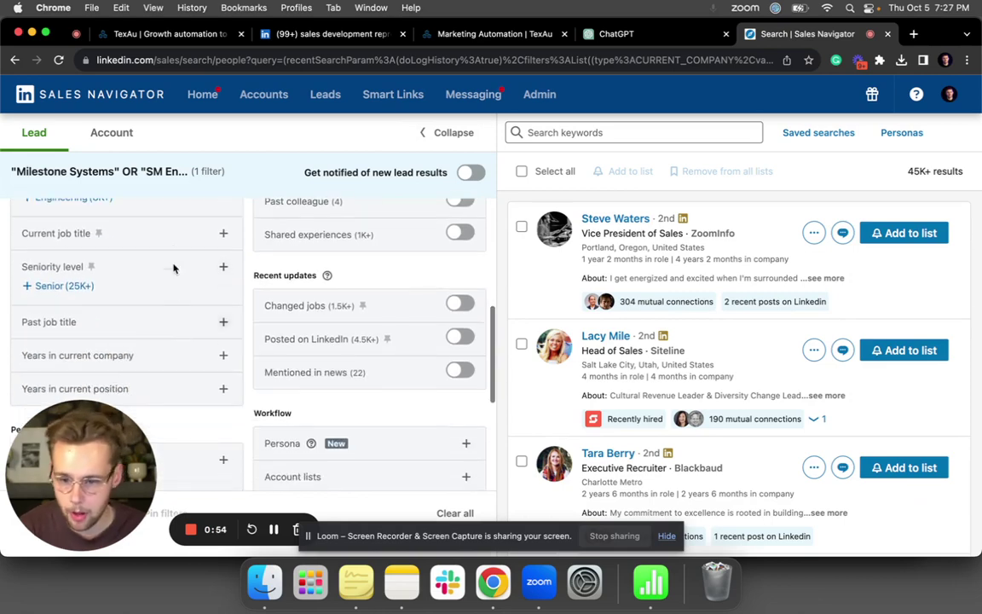
Add 'Vice President of Sales' as the current job title filter, giving 27 leads.
{"action": "left_click", "coordinate": [170, 235]}
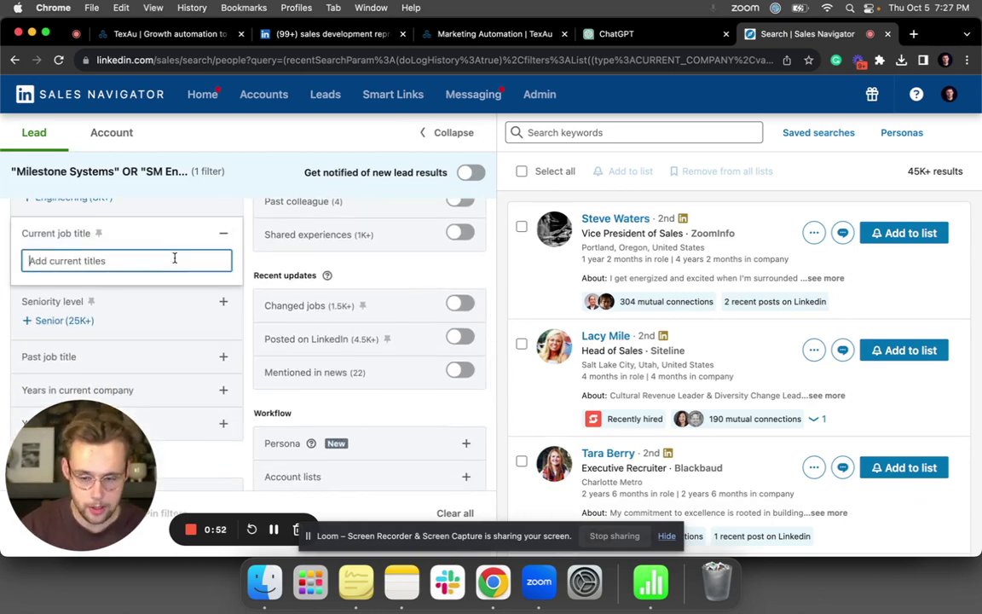
{"action": "type", "text": "VP Sales"}
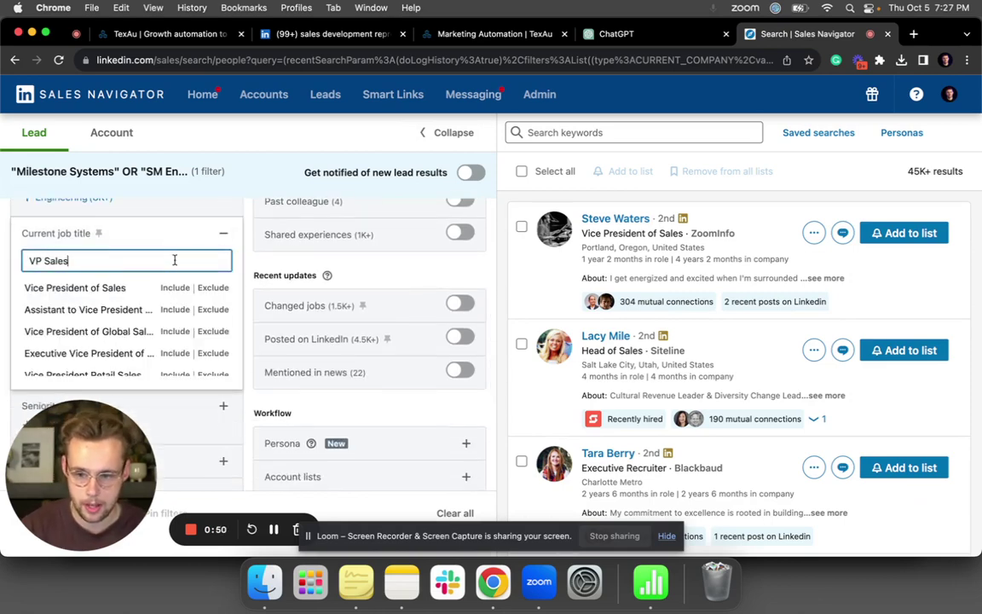
{"action": "left_click", "coordinate": [105, 285]}
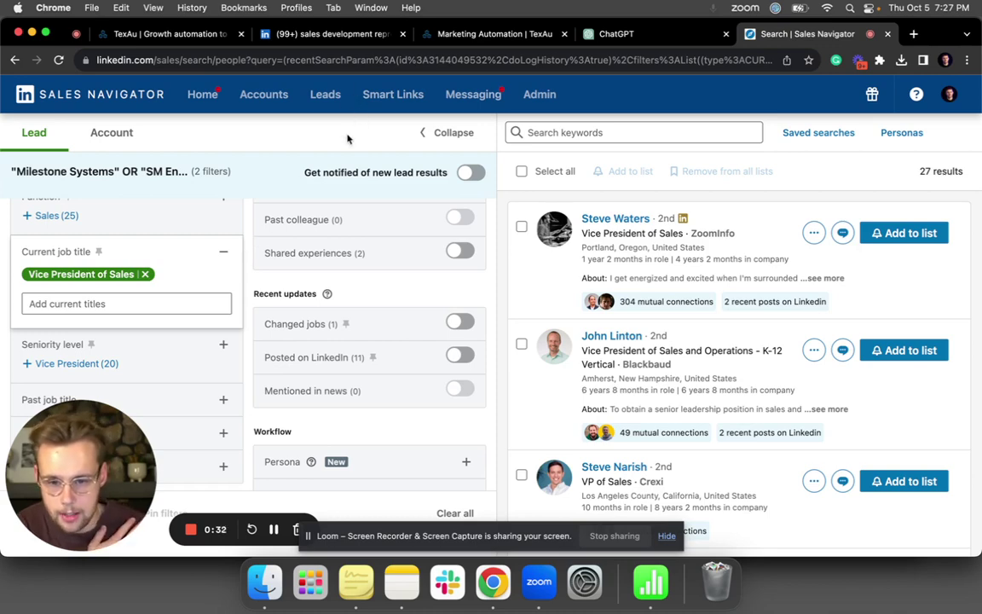
Return to the ChatGPT conversation and scroll through it.
{"action": "left_click", "coordinate": [631, 35]}
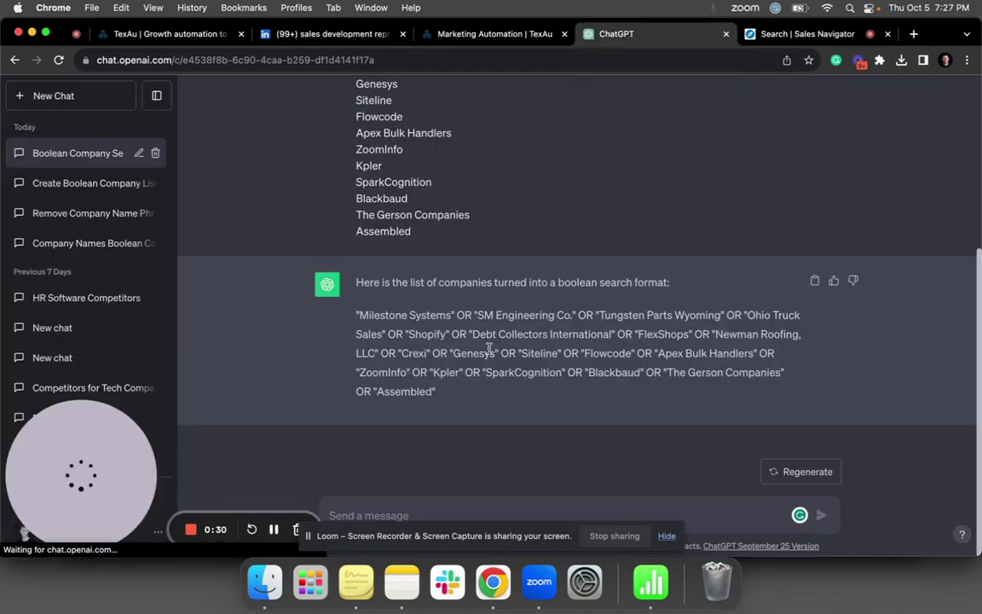
{"action": "scroll", "coordinate": [522, 169], "scroll_direction": "up", "scroll_amount": 10}
{"action": "scroll", "coordinate": [526, 171], "scroll_direction": "down", "scroll_amount": 5}
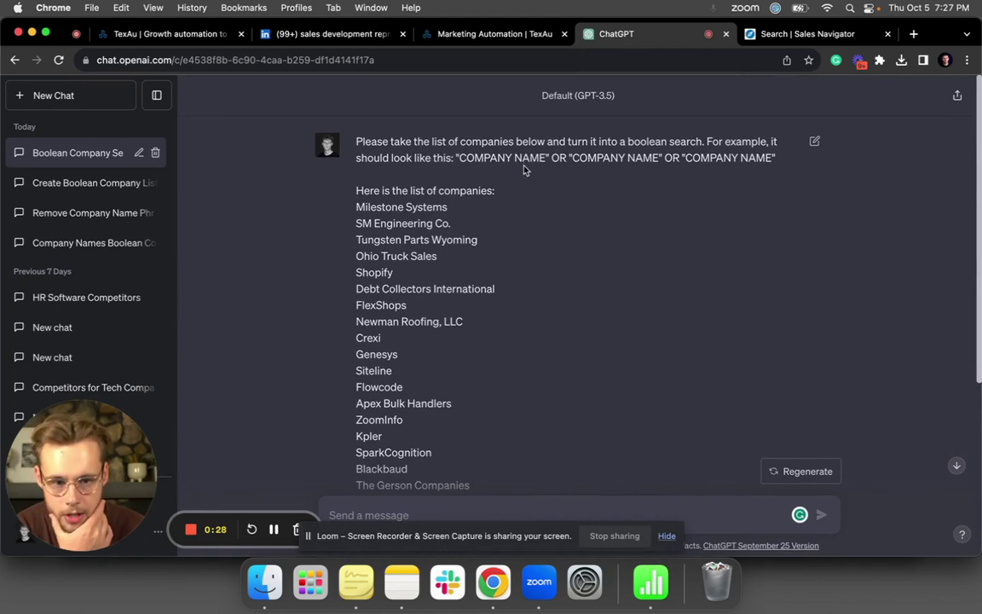